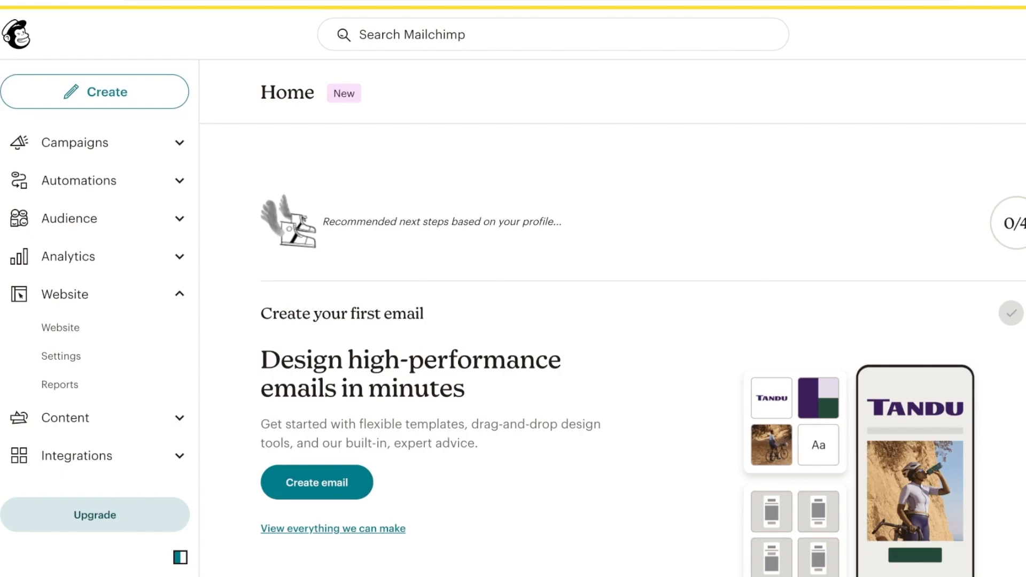
From Campaigns, start a new creation and view the Regular email and Automation options
left_click(74, 142)
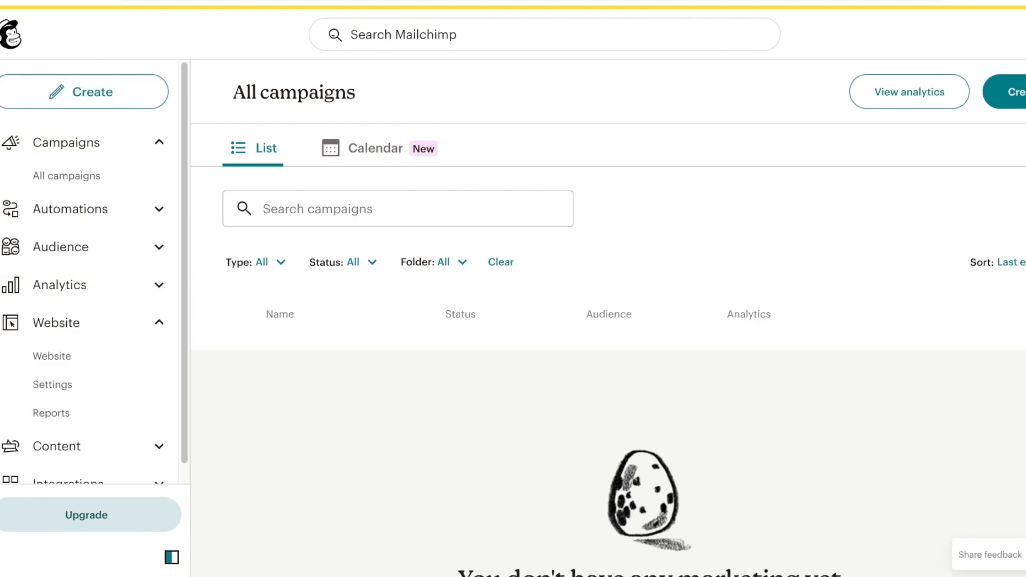
left_click(1012, 92)
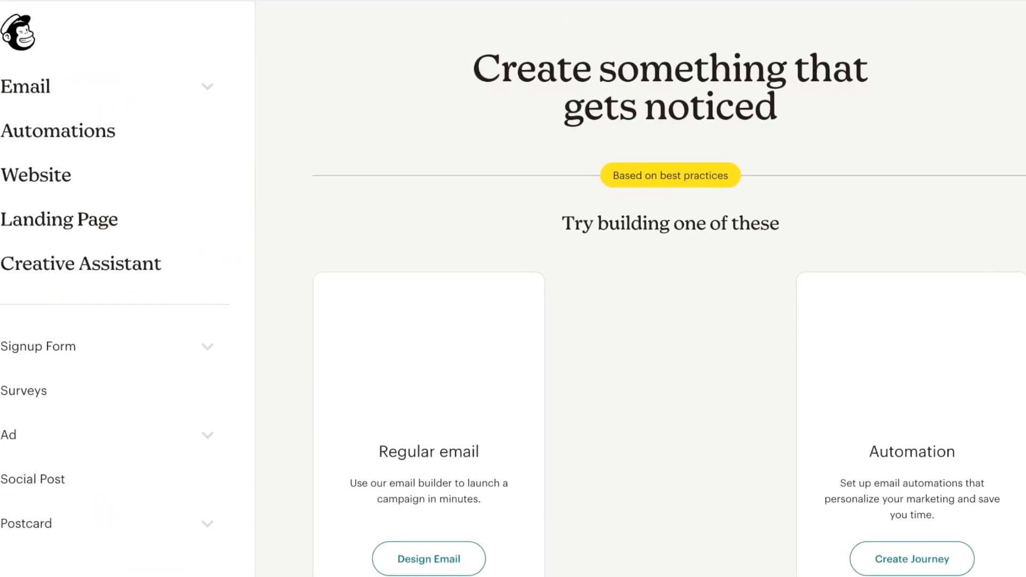
scroll(433, 208, "down", 5)
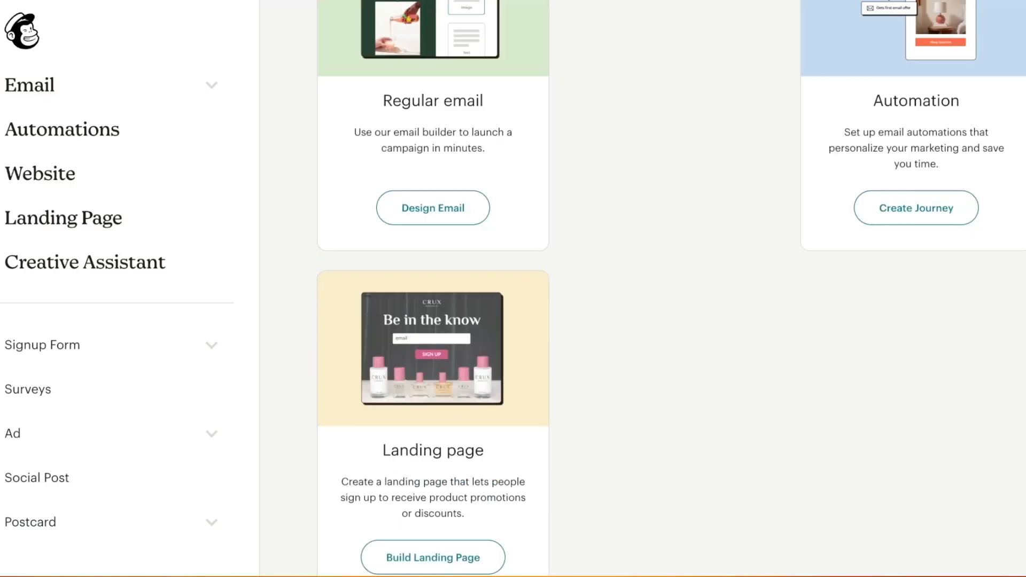
scroll(433, 209, "up", 3)
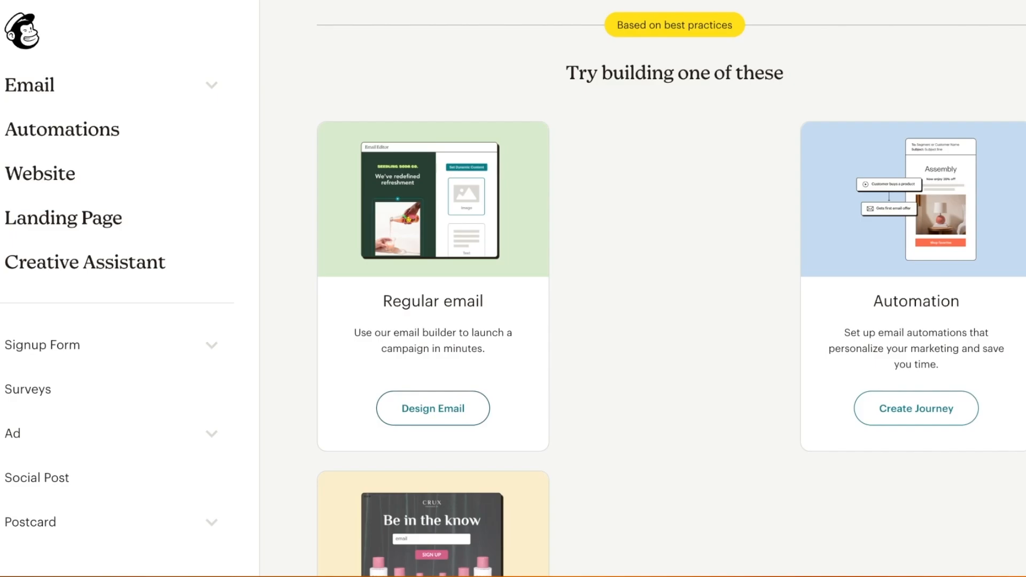
Start a new Regular email draft
left_click(433, 408)
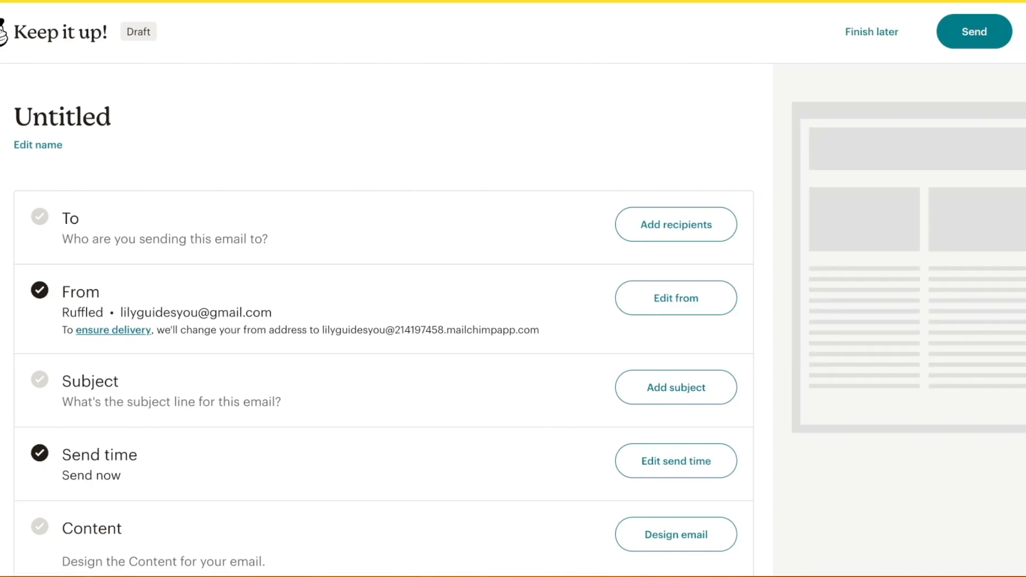
scroll(372, 320, "down", 1)
scroll(372, 320, "down", 3)
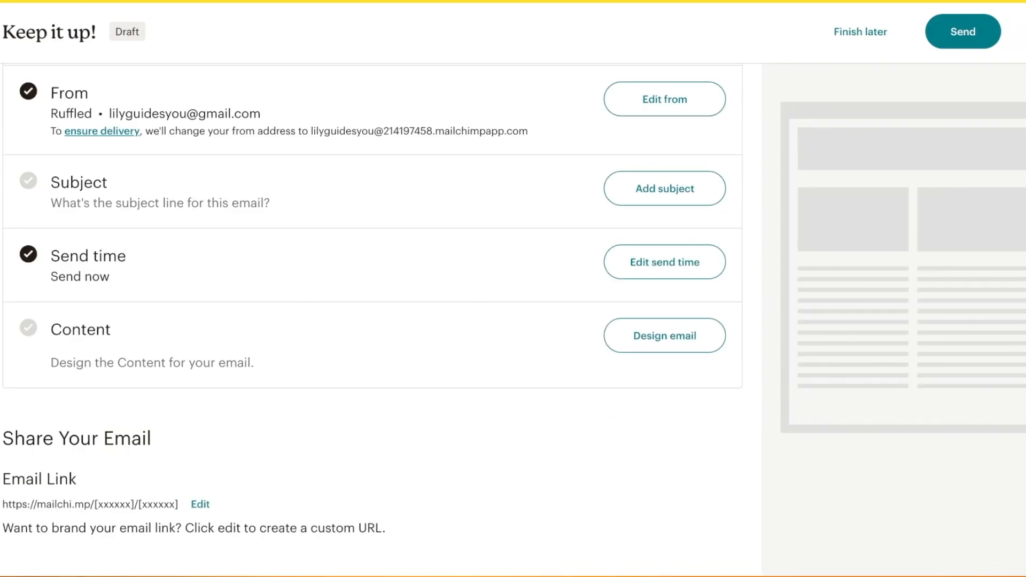
scroll(372, 320, "up", 4)
Rename the untitled email to 'October Newsletter'
left_click(27, 145)
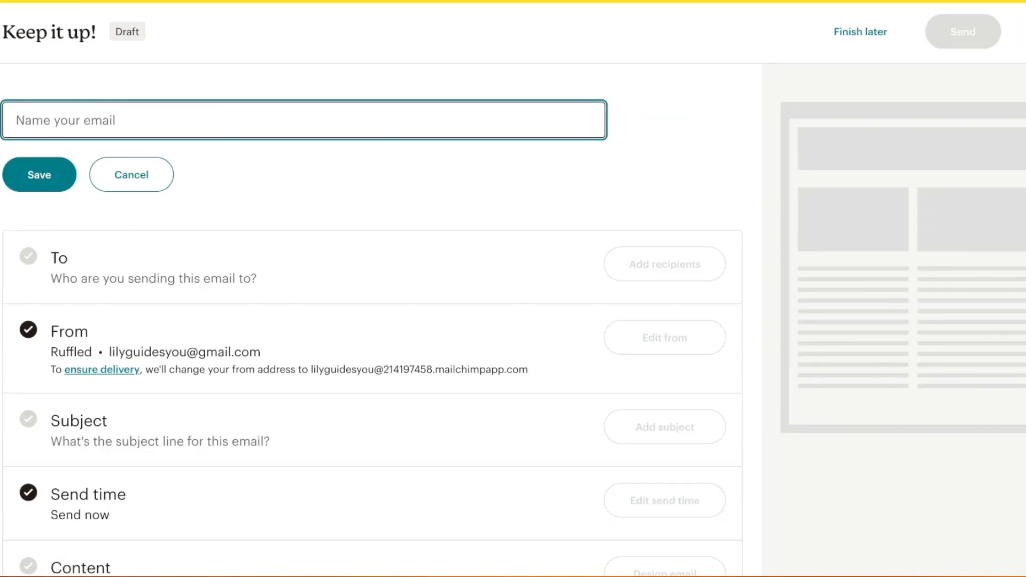
type("A")
key("BackSpace")
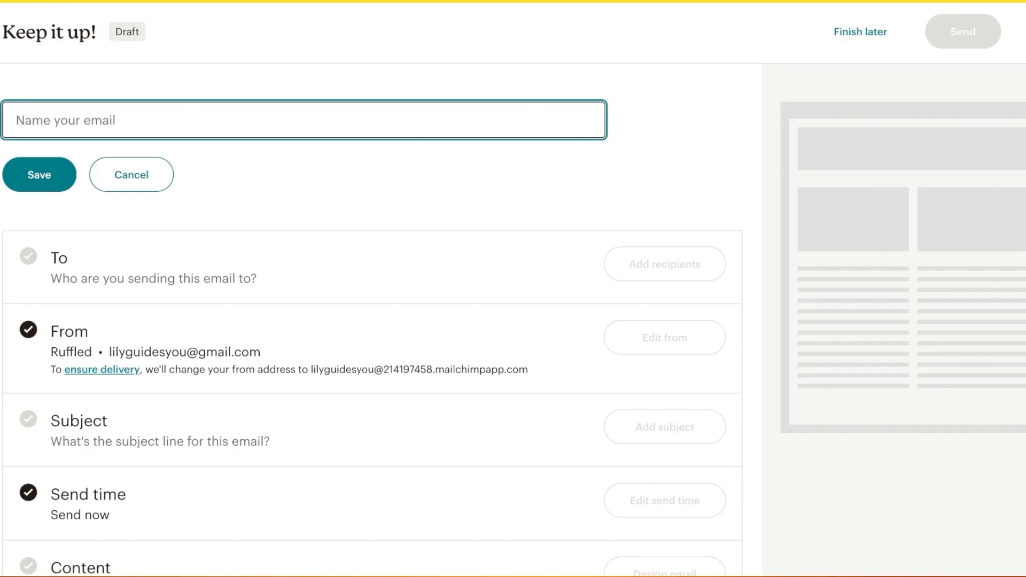
type("October N")
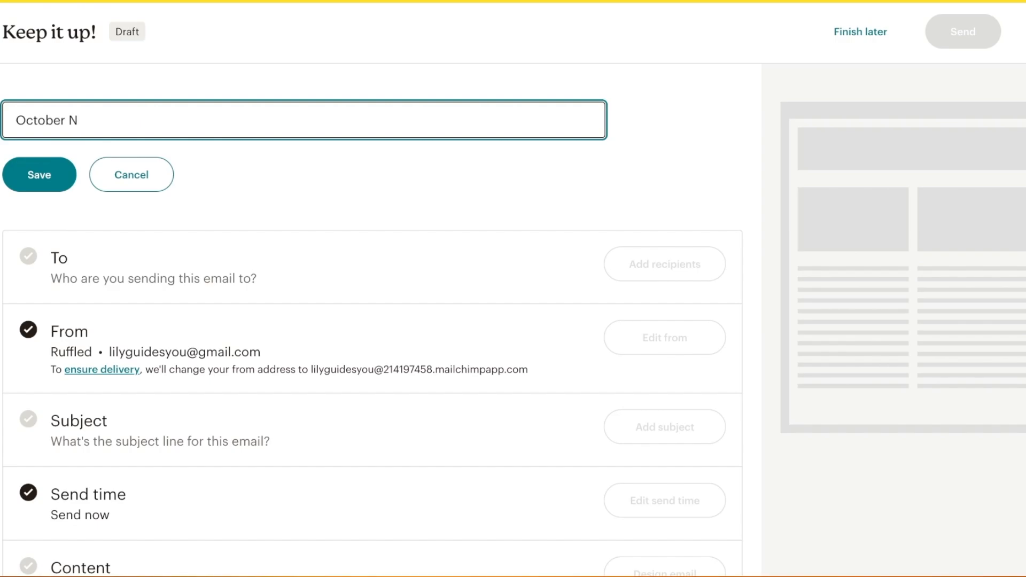
key("BackSpace")
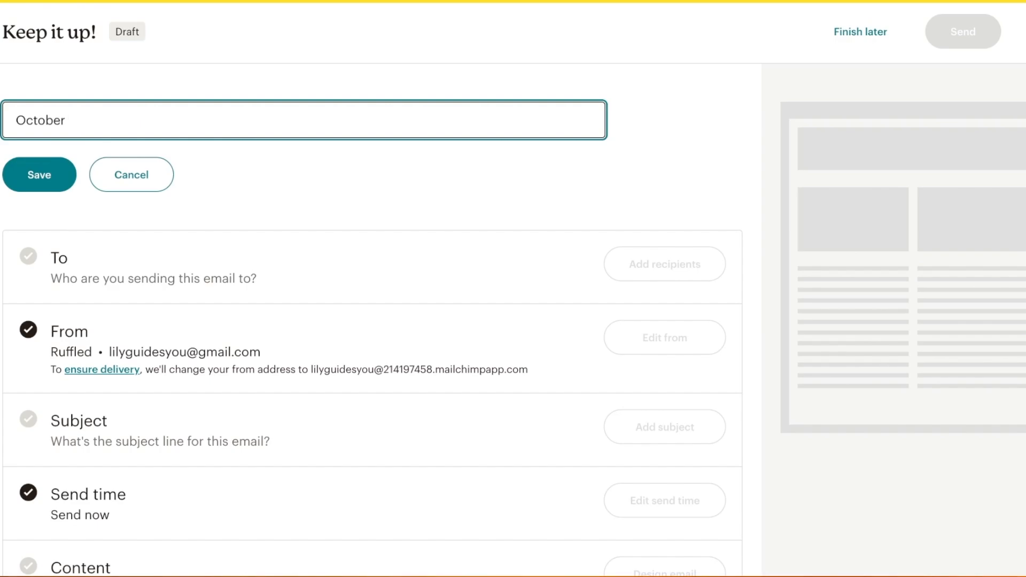
type("Newsletter")
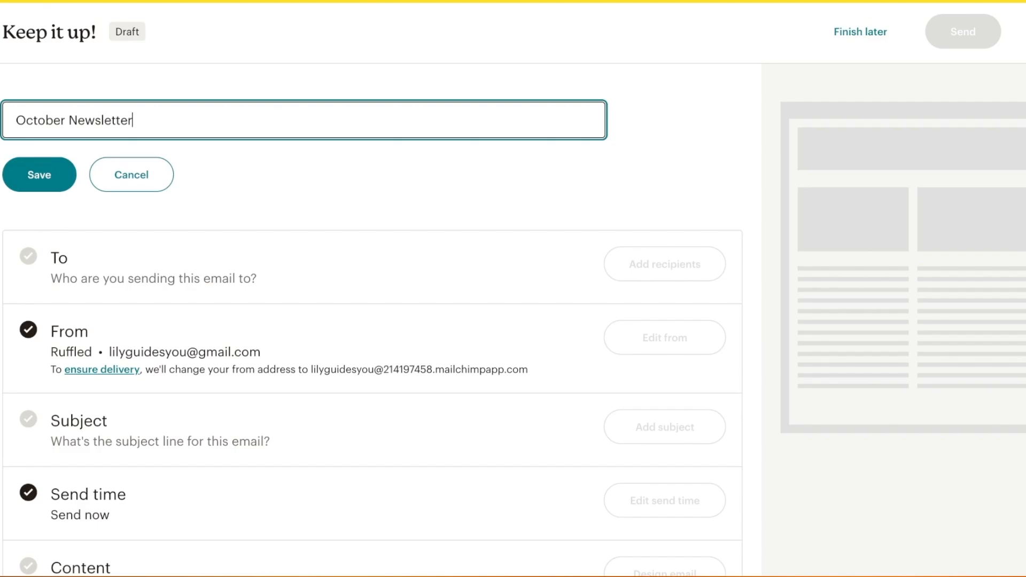
key("Return")
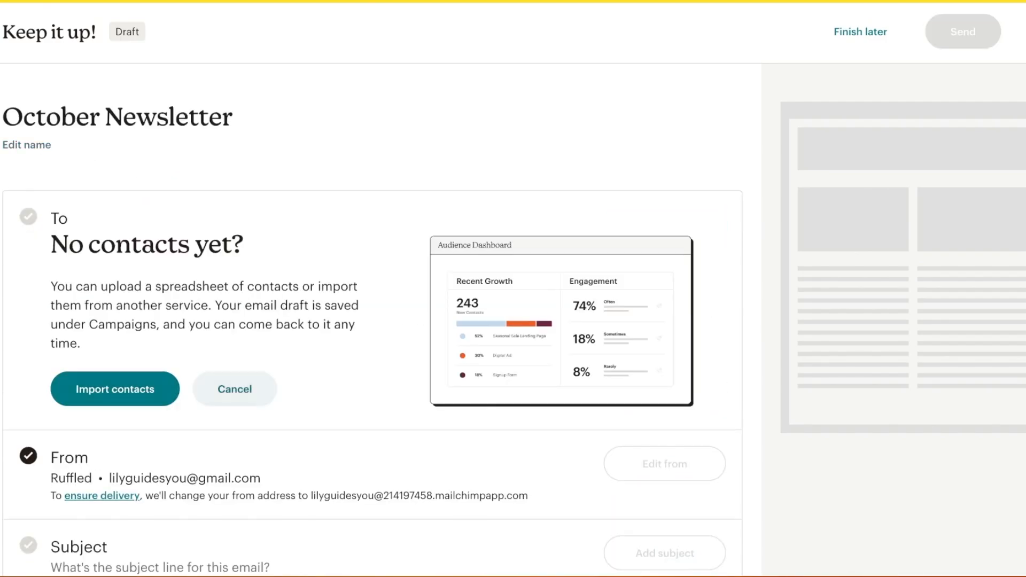
Start a Copy and paste contact import, then abandon it without adding recipients
left_click(115, 391)
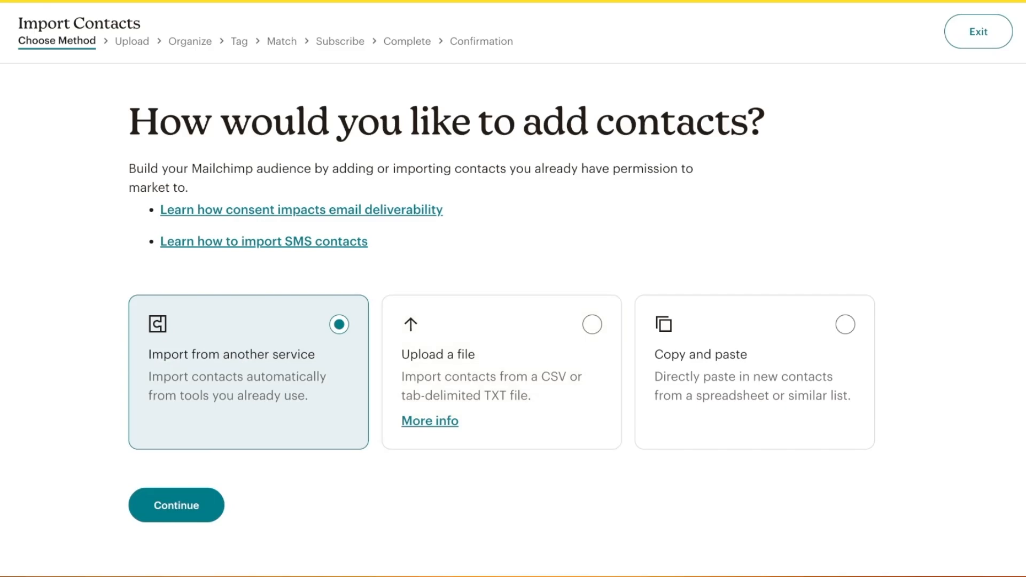
left_click(754, 372)
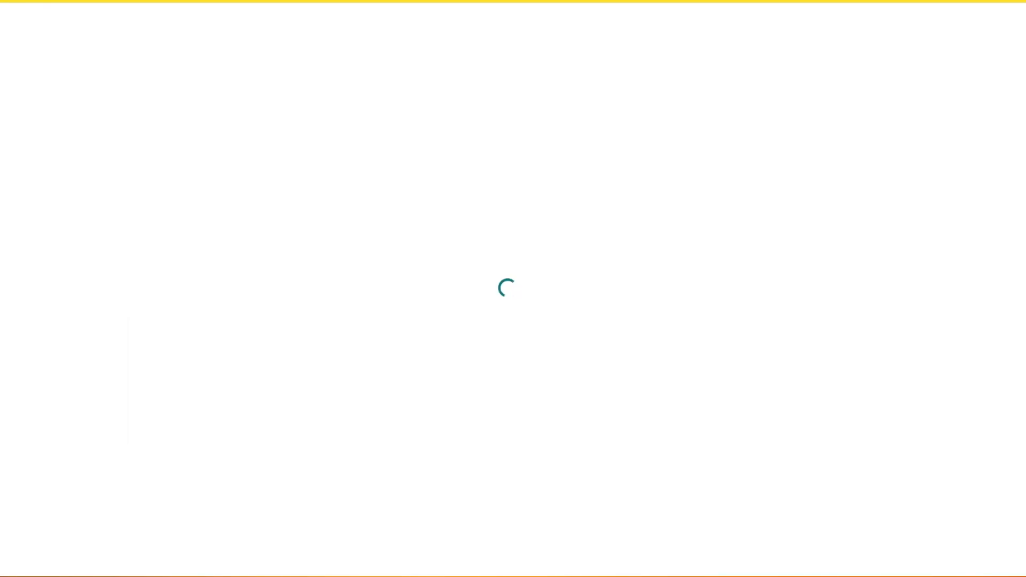
scroll(372, 325, "down", 1)
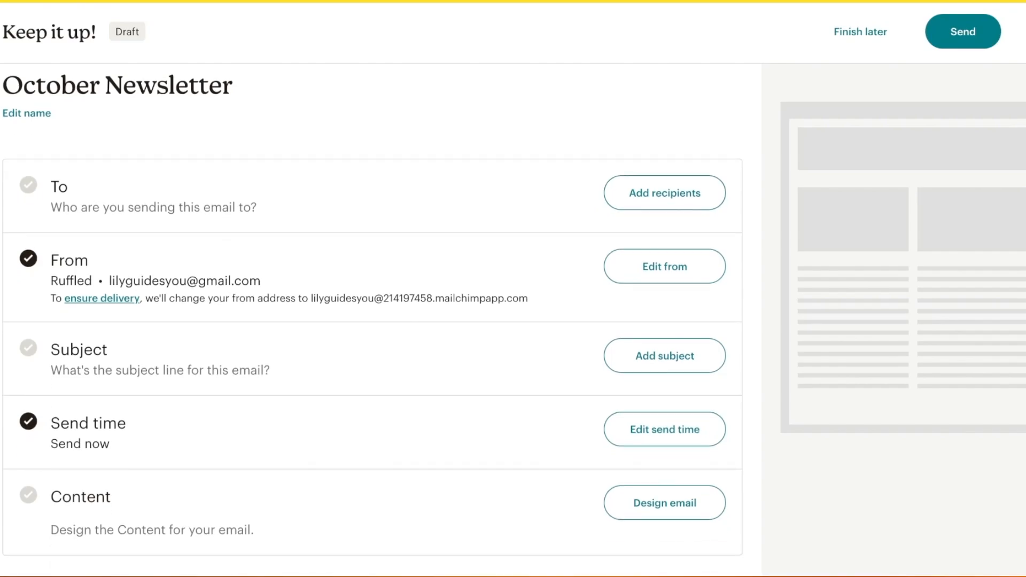
scroll(371, 320, "down", 1)
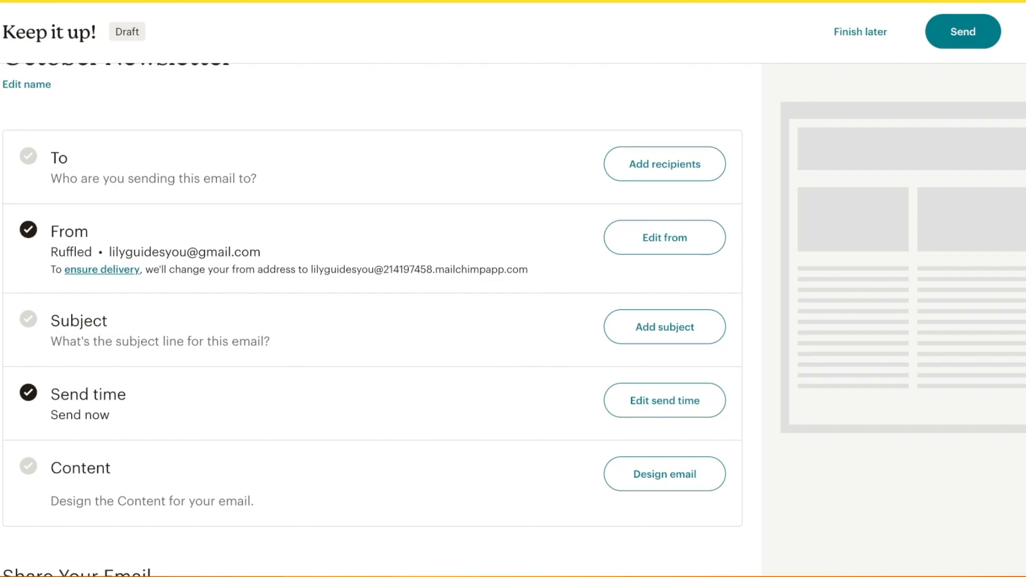
Set the subject line to the designer's brand name followed by 'October Newsletter'
scroll(373, 320, "down", 2)
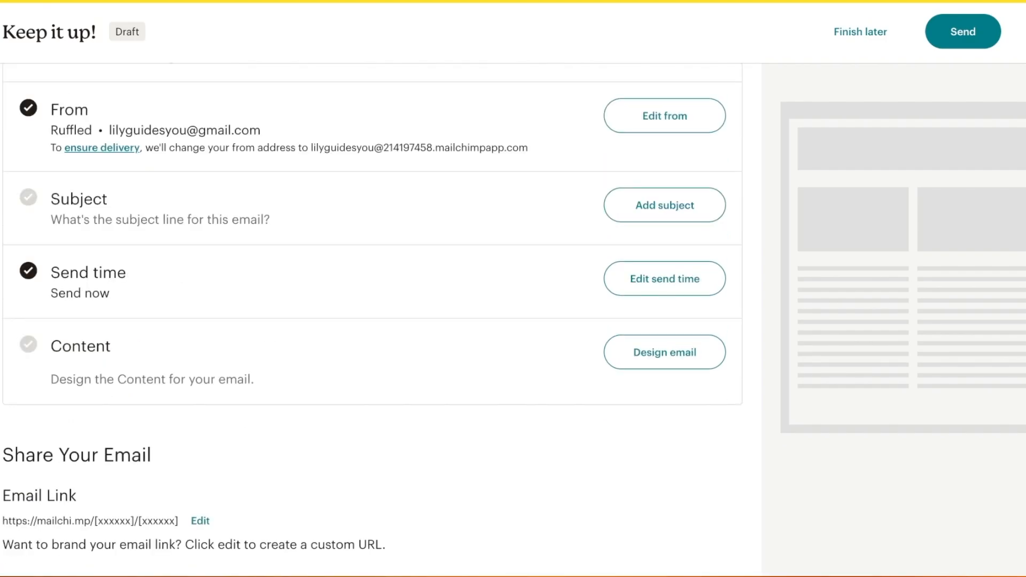
left_click(665, 205)
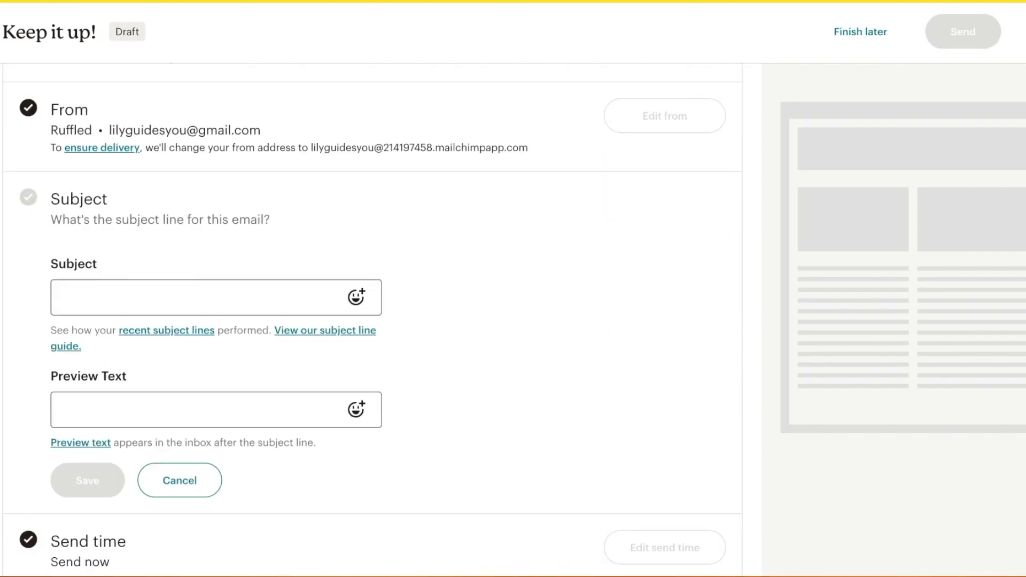
type("O")
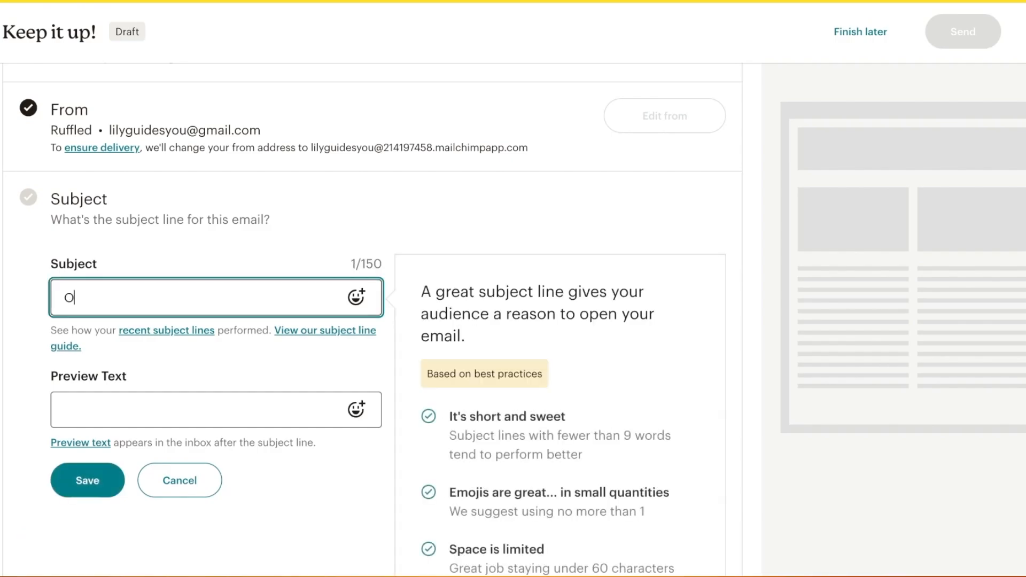
key("BackSpace")
type("O")
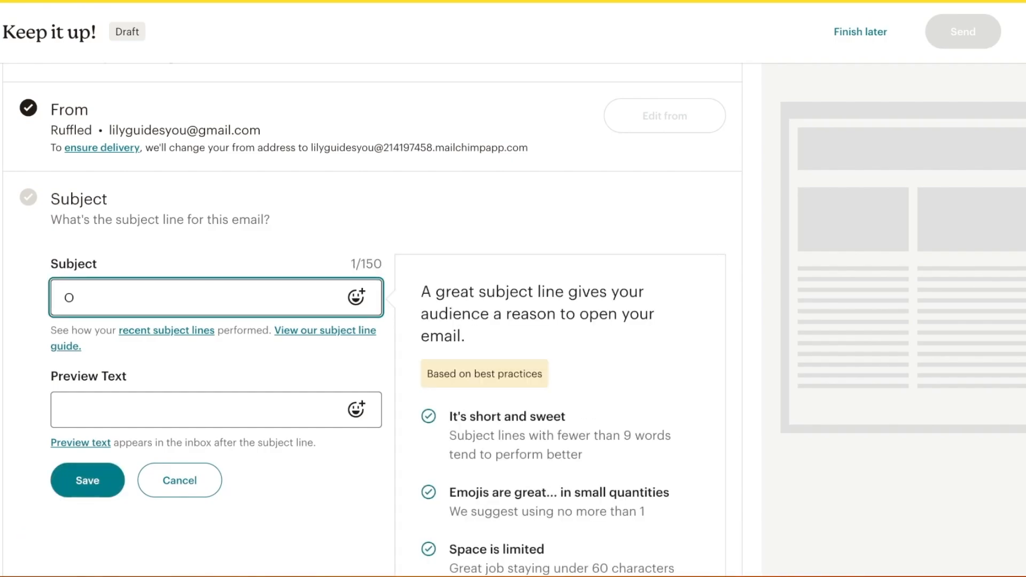
type("ctober")
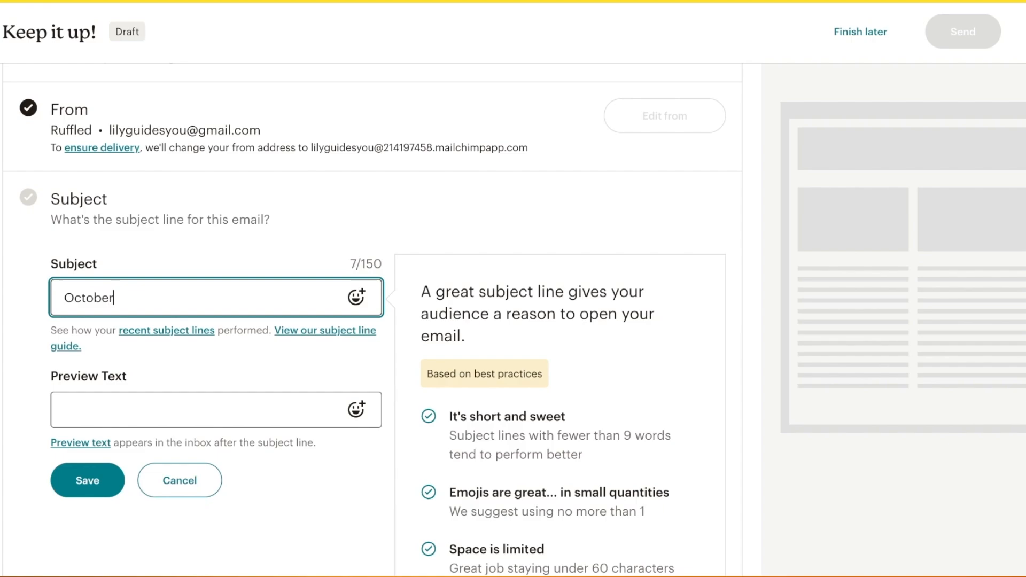
type(" Newsletter by Lily ")
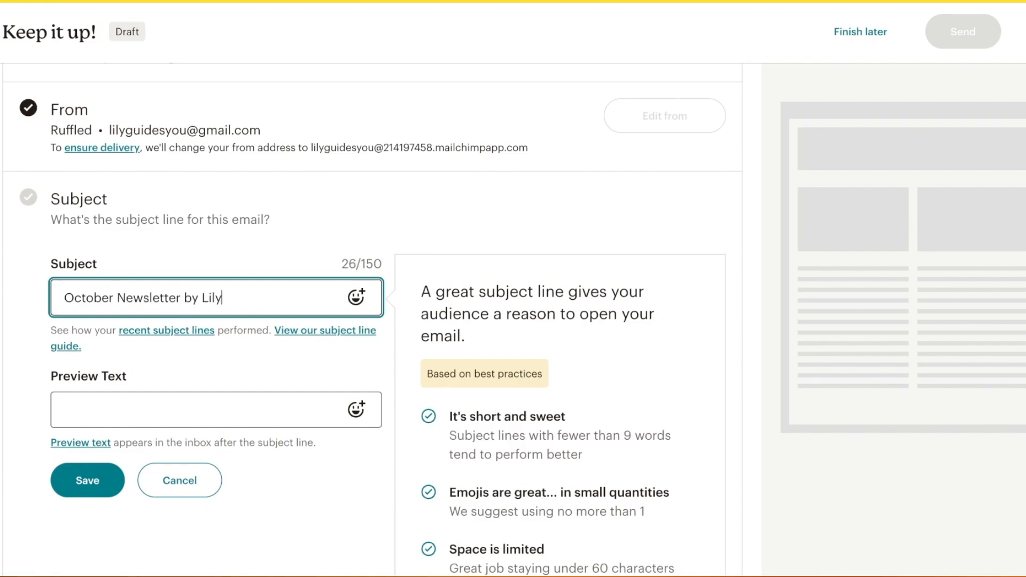
type("Designs")
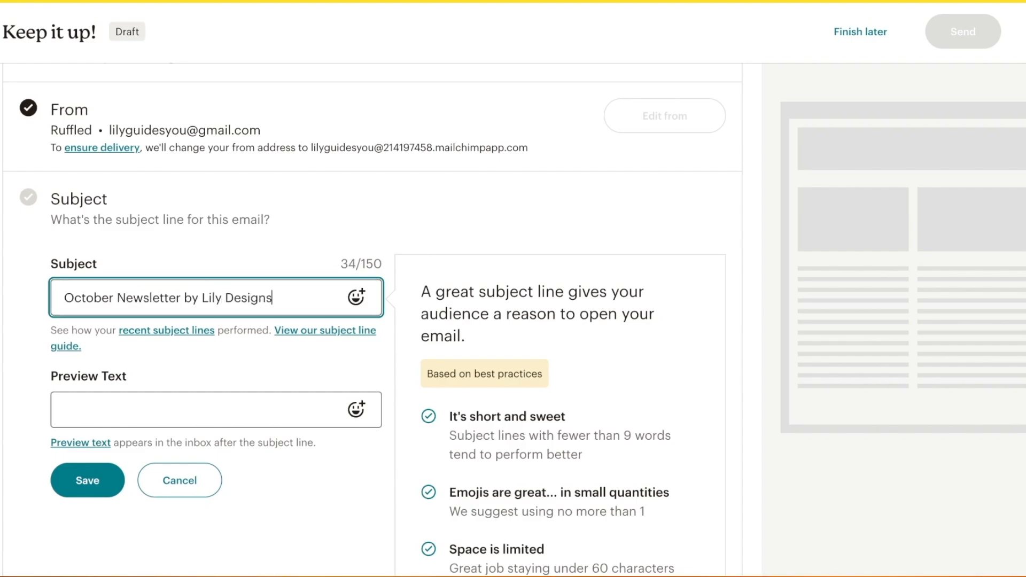
key("BackSpace")
key("BackSpace")
key("BackSpace")
key("BackSpace")
key("BackSpace")
key("BackSpace")
key("BackSpace")
key("BackSpace")
key("BackSpace")
key("BackSpace")
key("BackSpace")
key("BackSpace")
key("BackSpace")
key("BackSpace")
key("BackSpace")
key("BackSpace")
key("BackSpace")
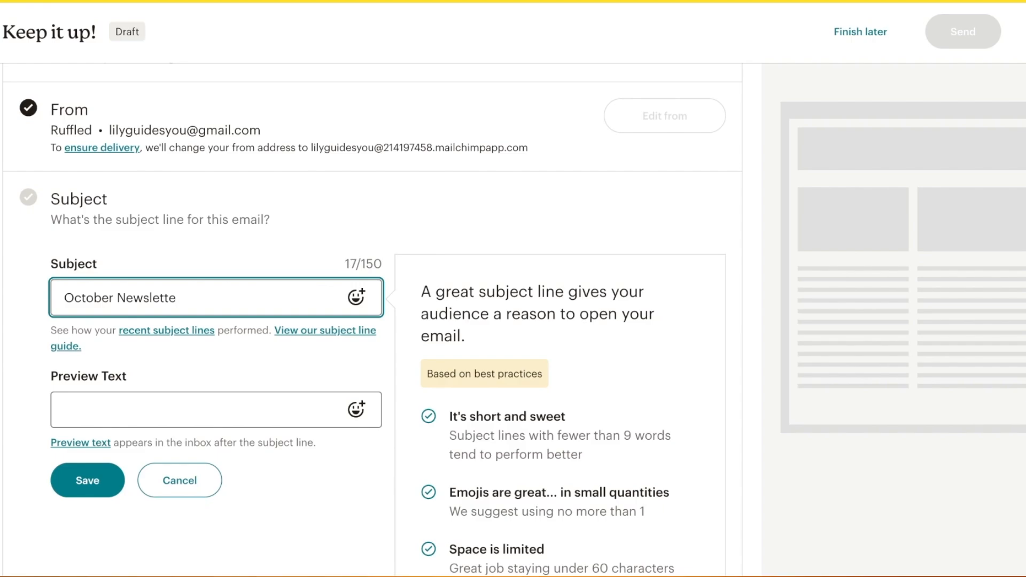
type("r")
left_click(64, 298)
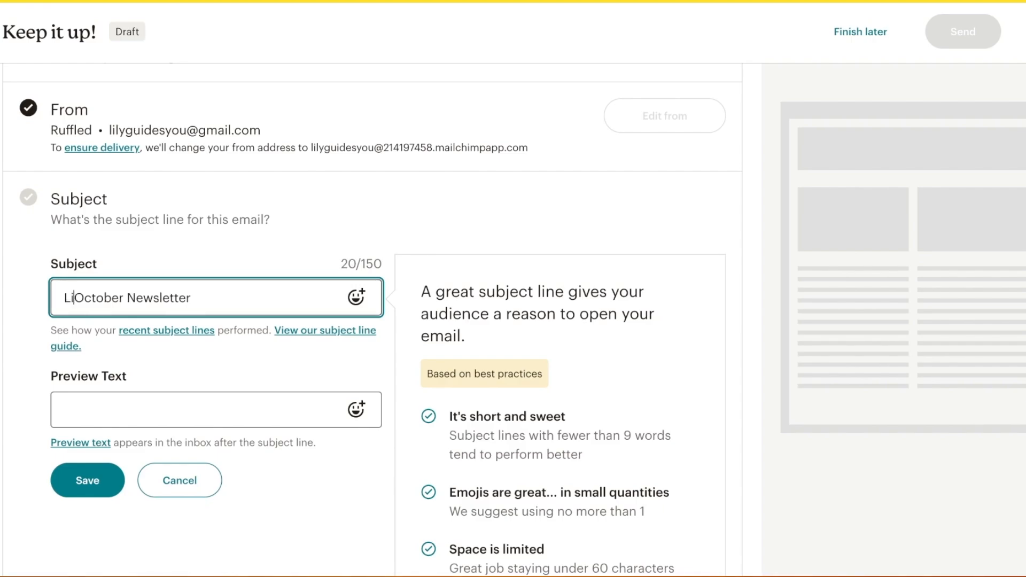
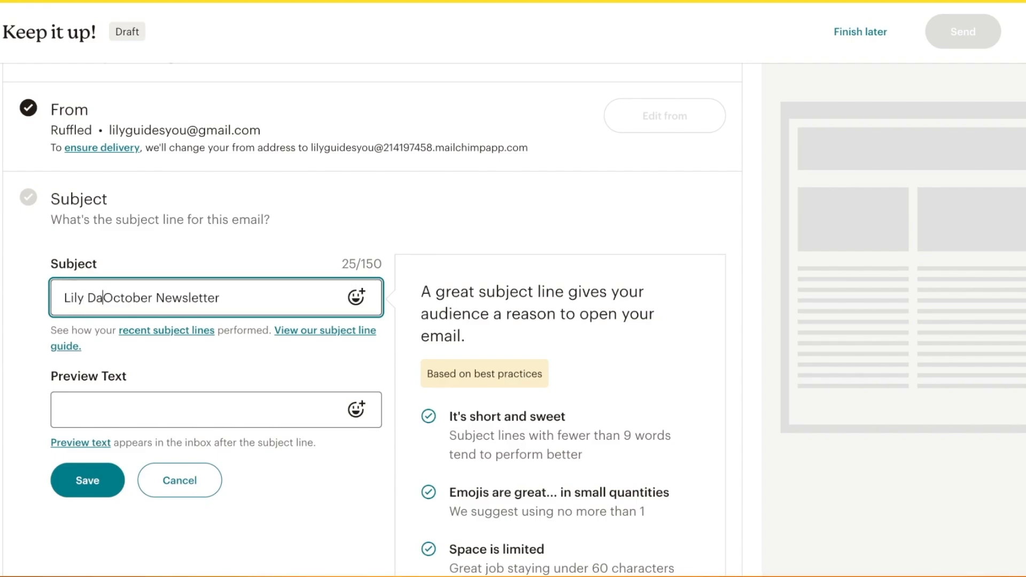
type("Designs ")
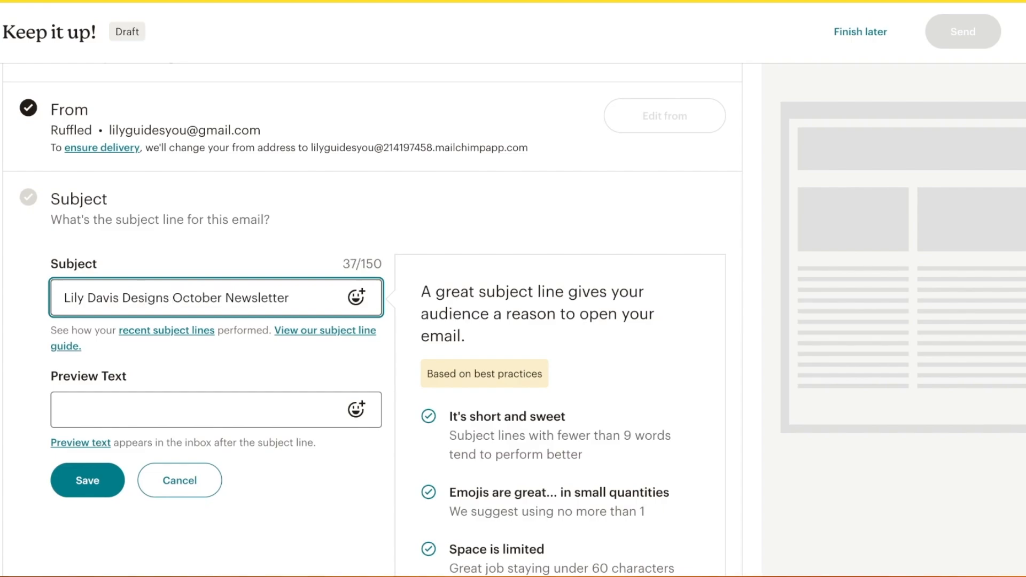
type(":")
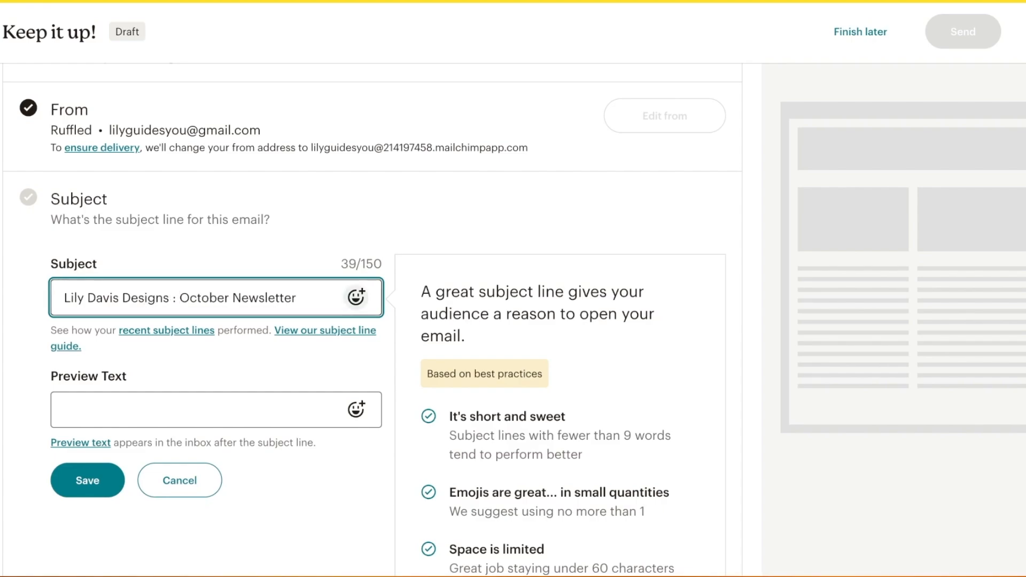
left_click(298, 297)
Add preview text 'Florals are out and the hottest trend is ... !!' and save
left_click(216, 410)
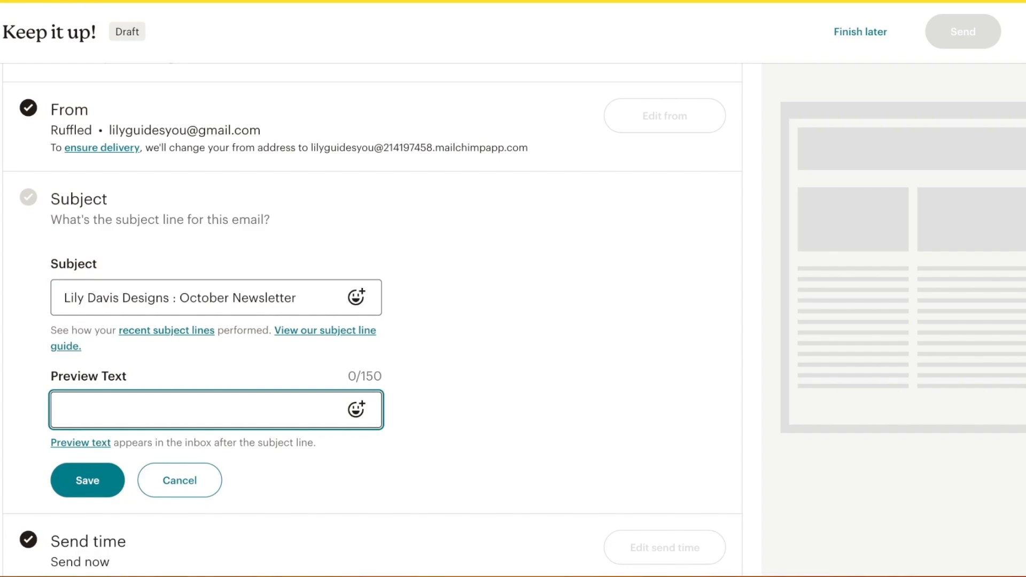
type("Floral")
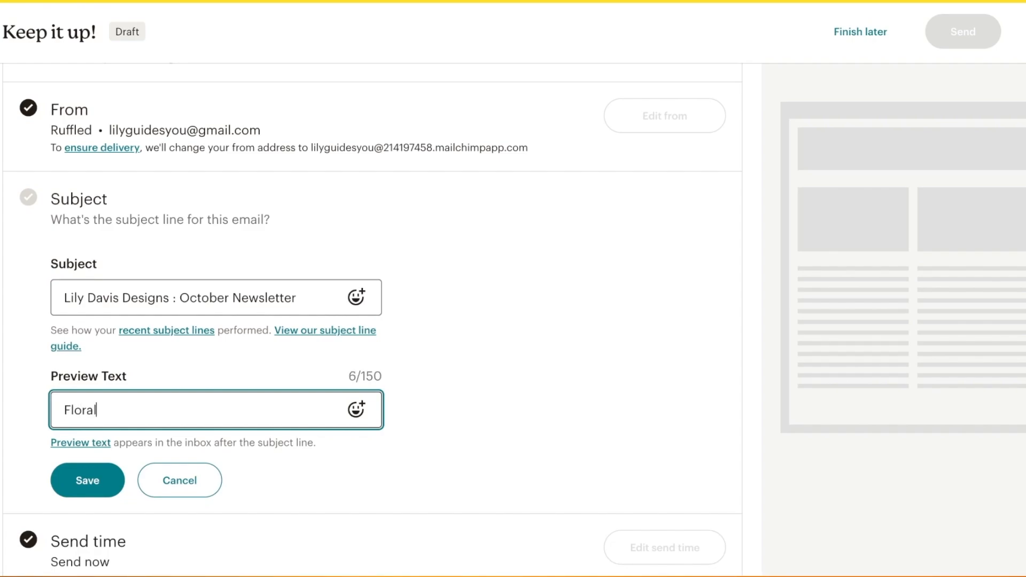
type("s are out and th")
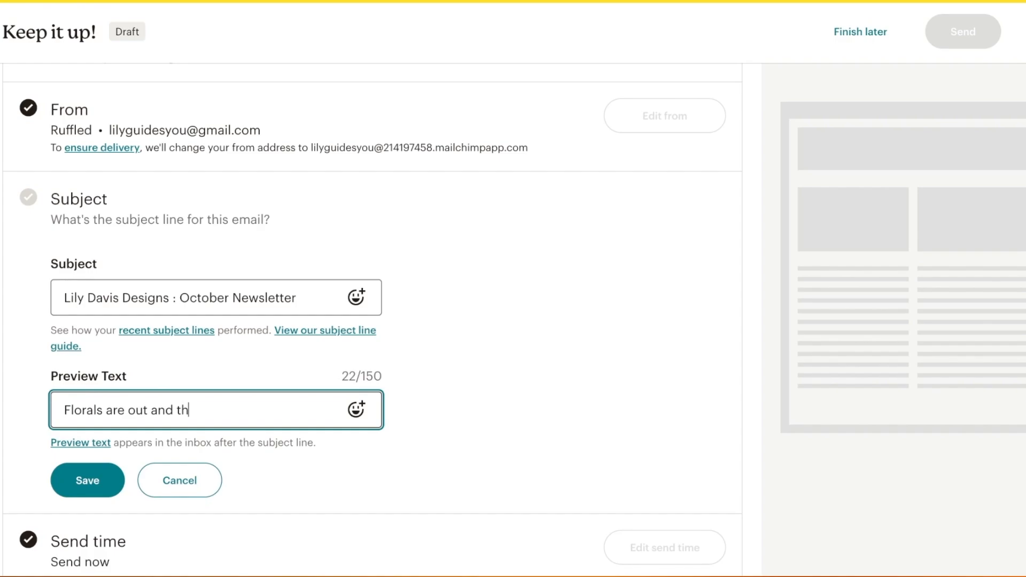
type("e hottest")
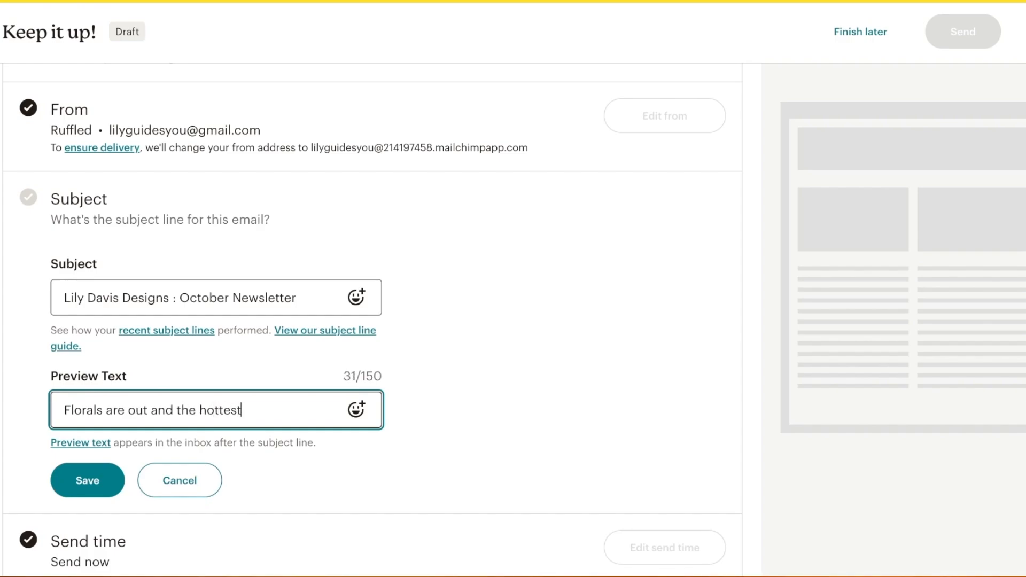
type(" trend is ")
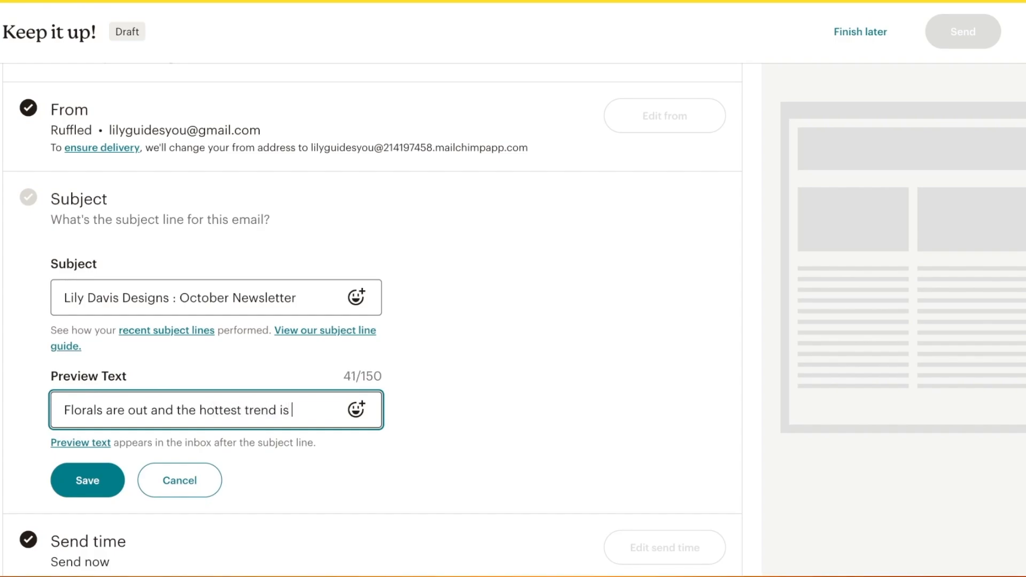
type("... !!")
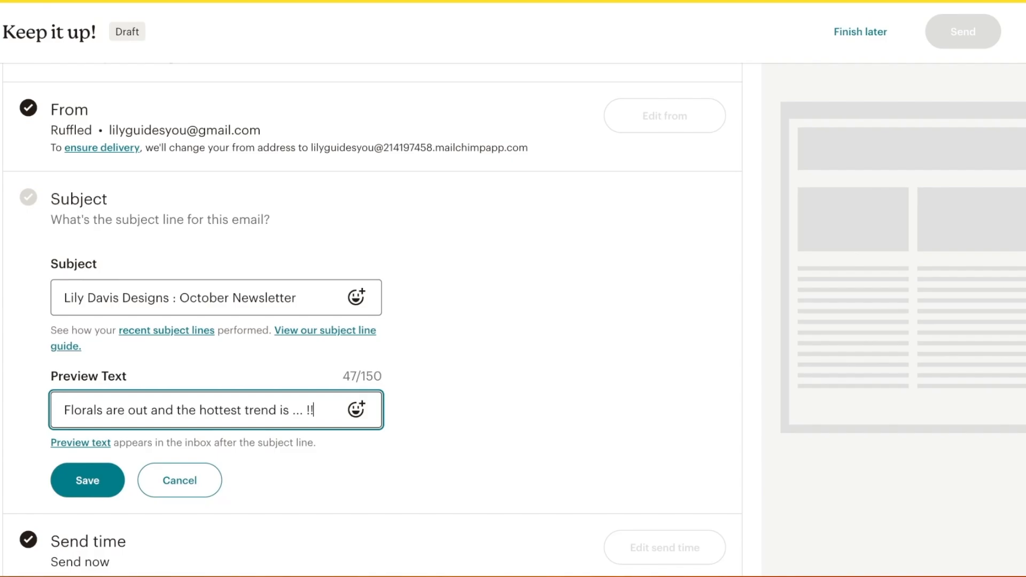
key("Return")
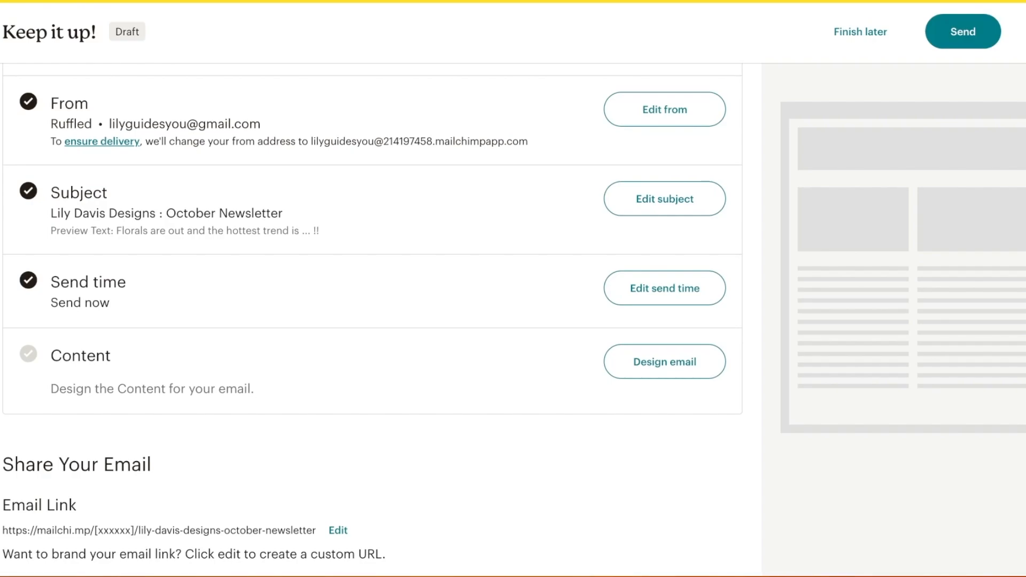
scroll(373, 319, "down", 1)
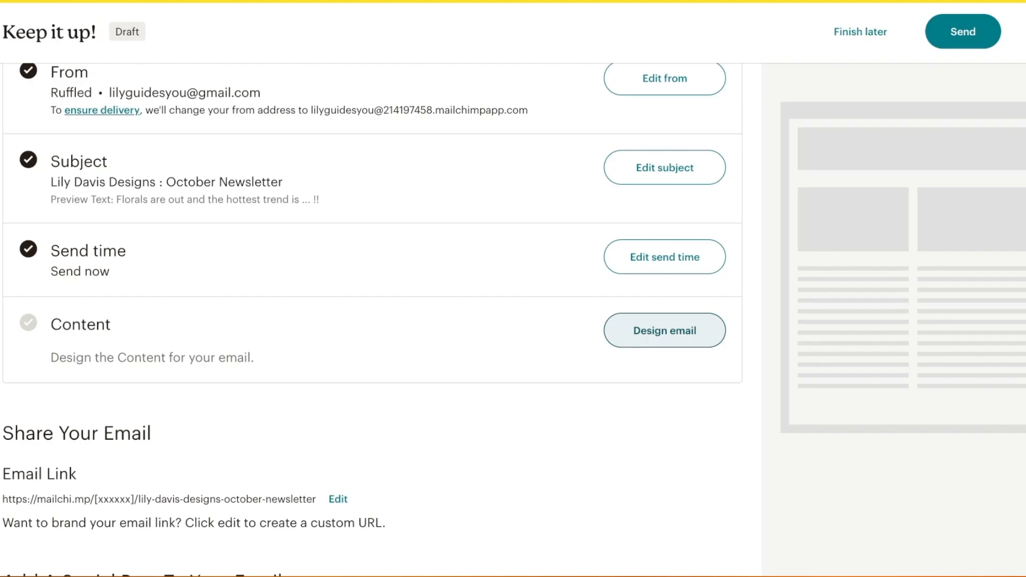
Browse the template gallery and apply the pink Bold template to the email
left_click(664, 331)
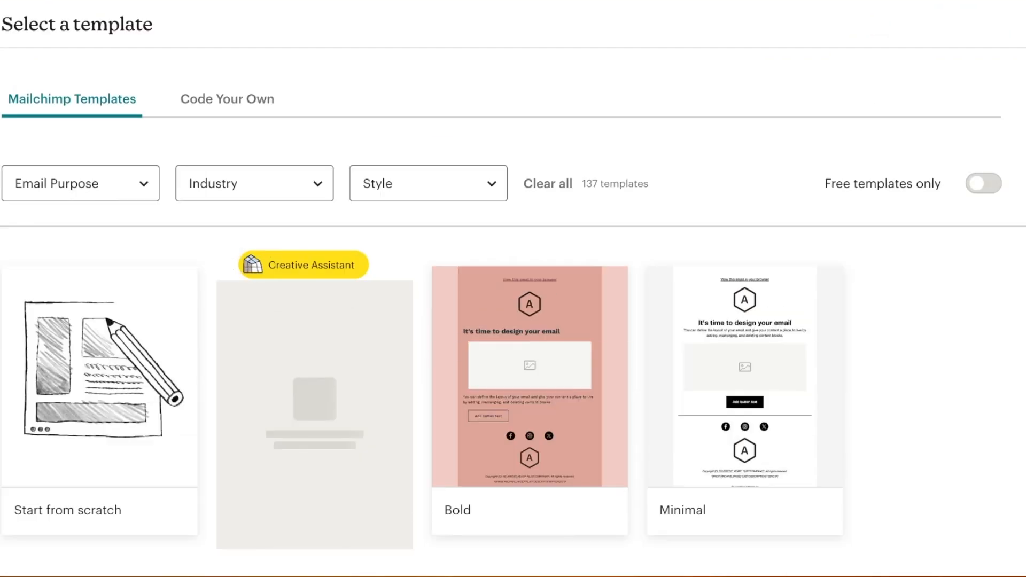
scroll(529, 385, "down", 20)
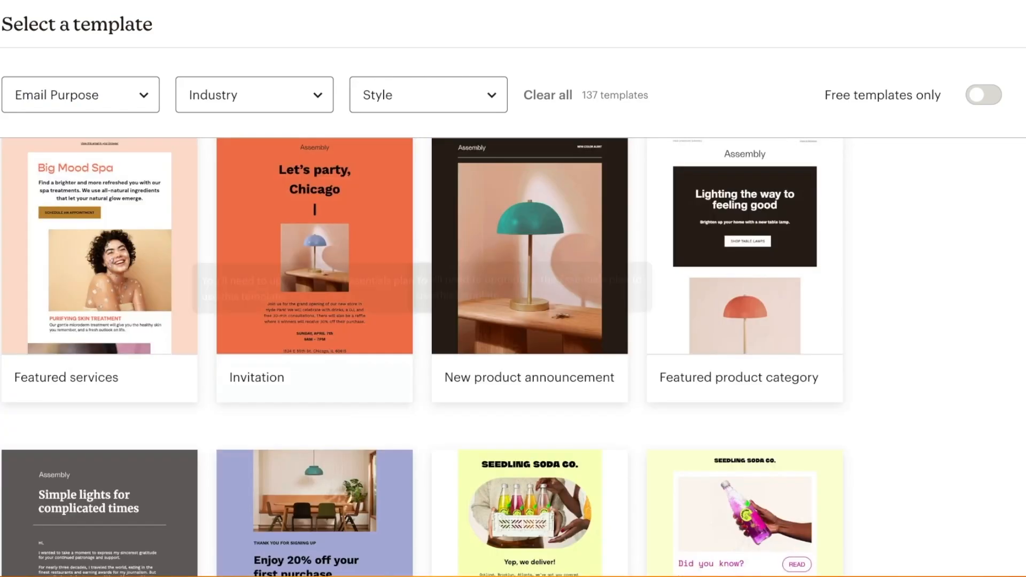
scroll(744, 241, "down", 15)
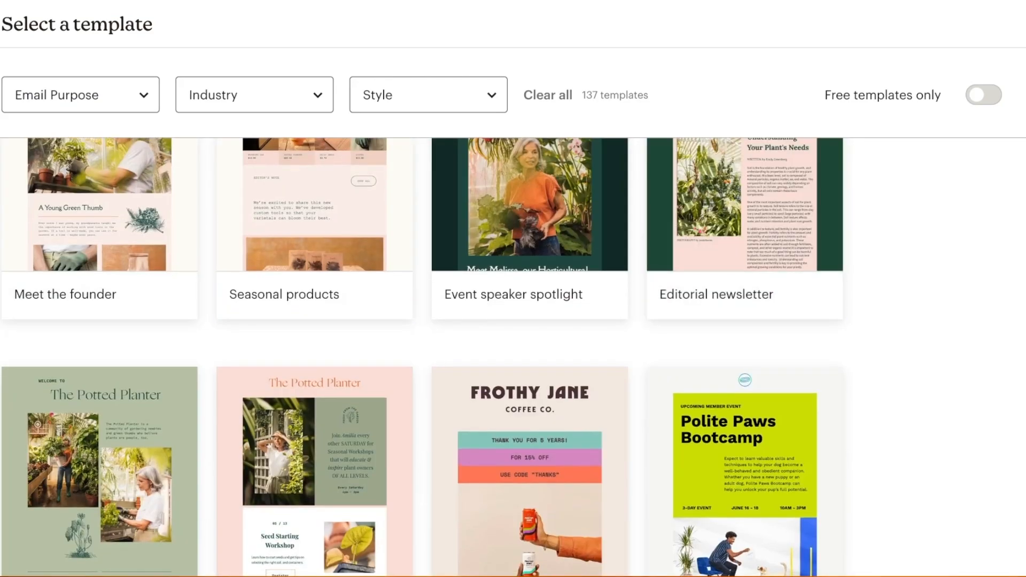
scroll(529, 240, "down", 3)
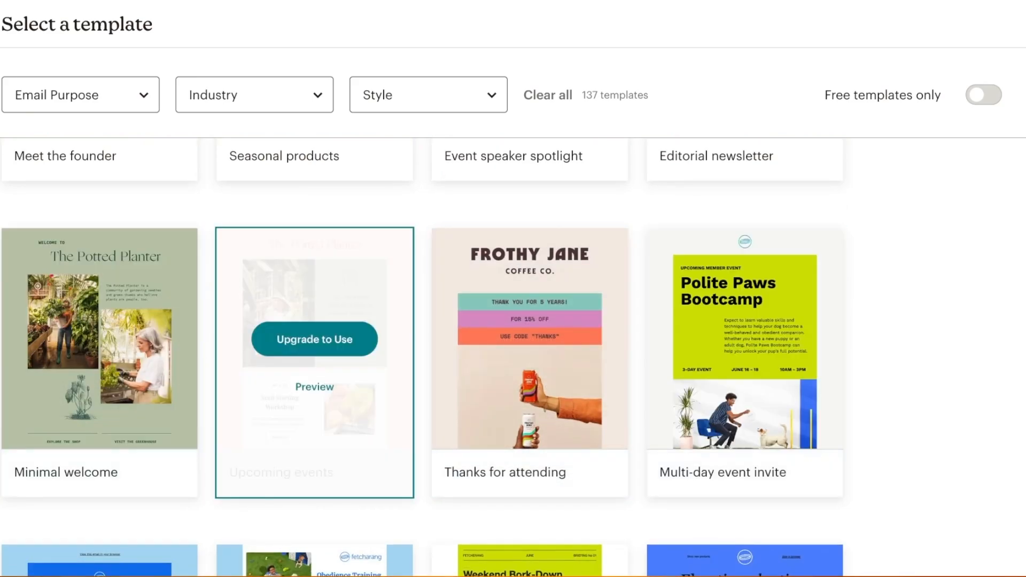
scroll(744, 241, "up", 20)
scroll(744, 240, "up", 10)
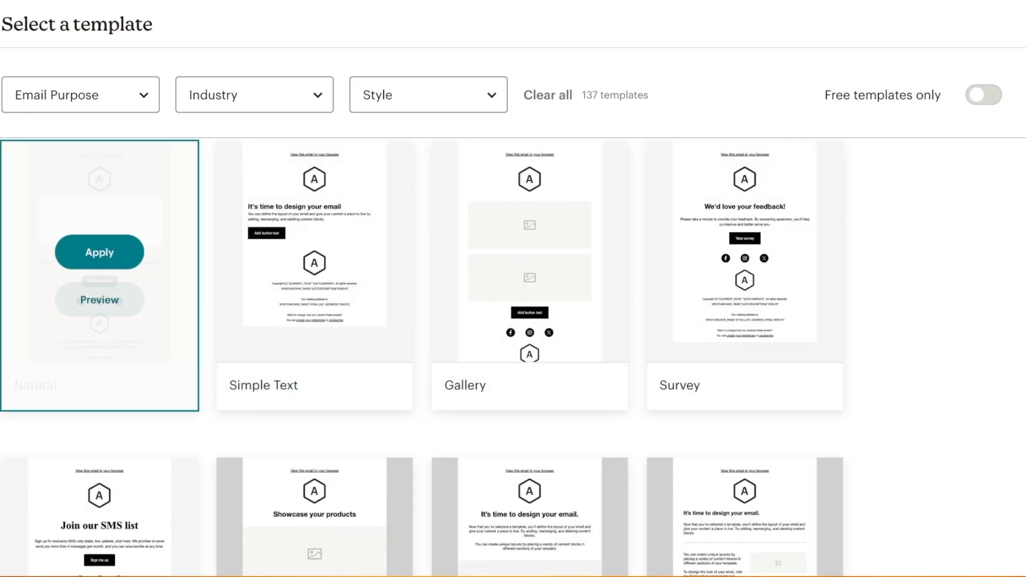
scroll(99, 320, "up", 5)
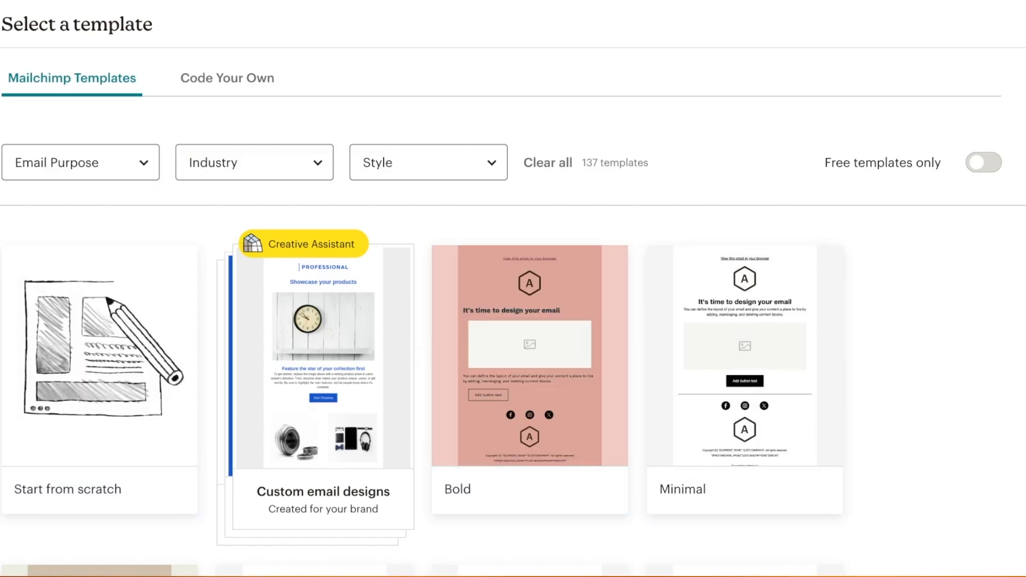
scroll(513, 352, "down", 3)
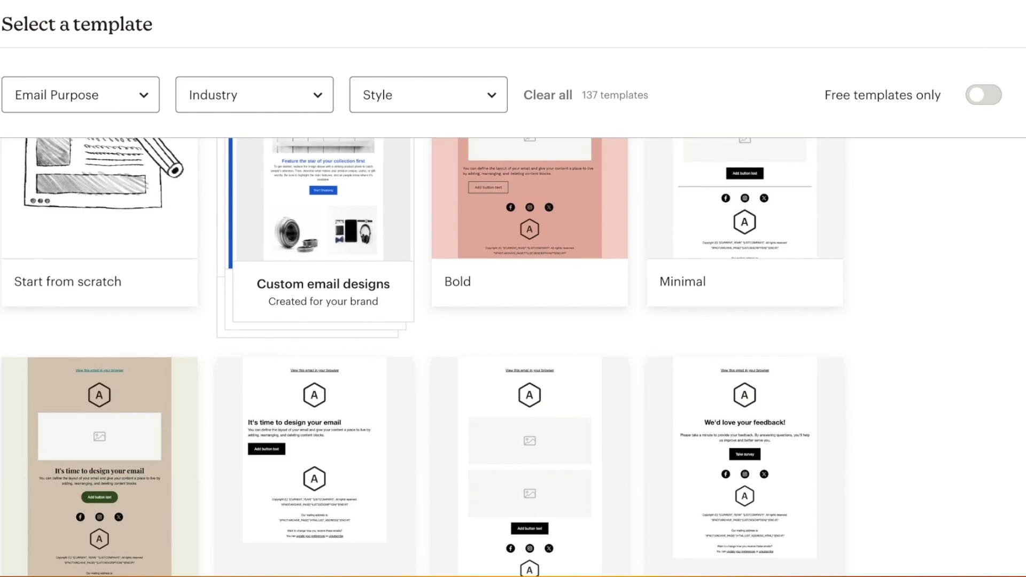
scroll(513, 353, "up", 3)
scroll(513, 352, "down", 3)
scroll(513, 352, "down", 4)
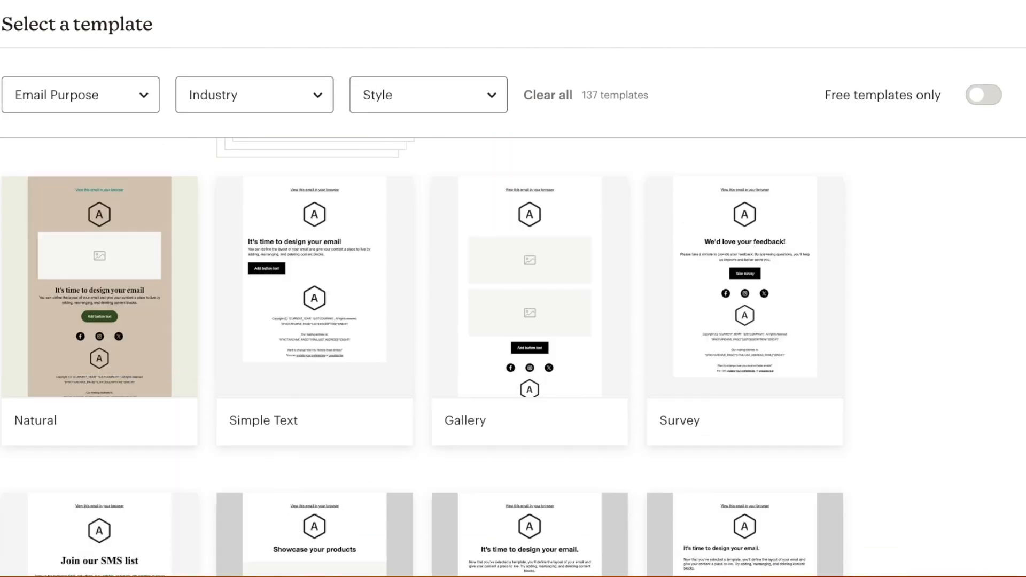
scroll(513, 353, "up", 3)
scroll(513, 352, "up", 3)
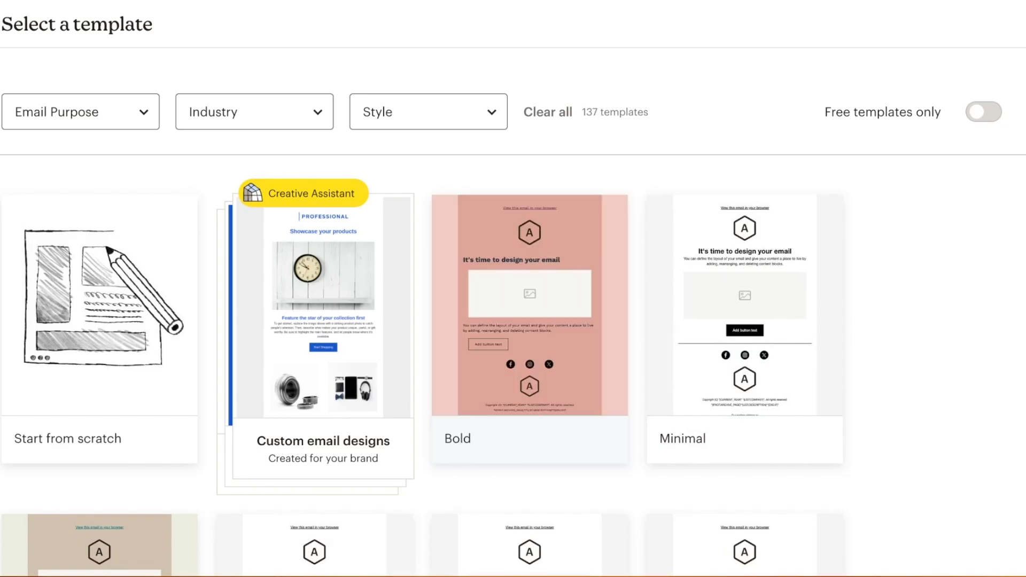
scroll(313, 342, "down", 5)
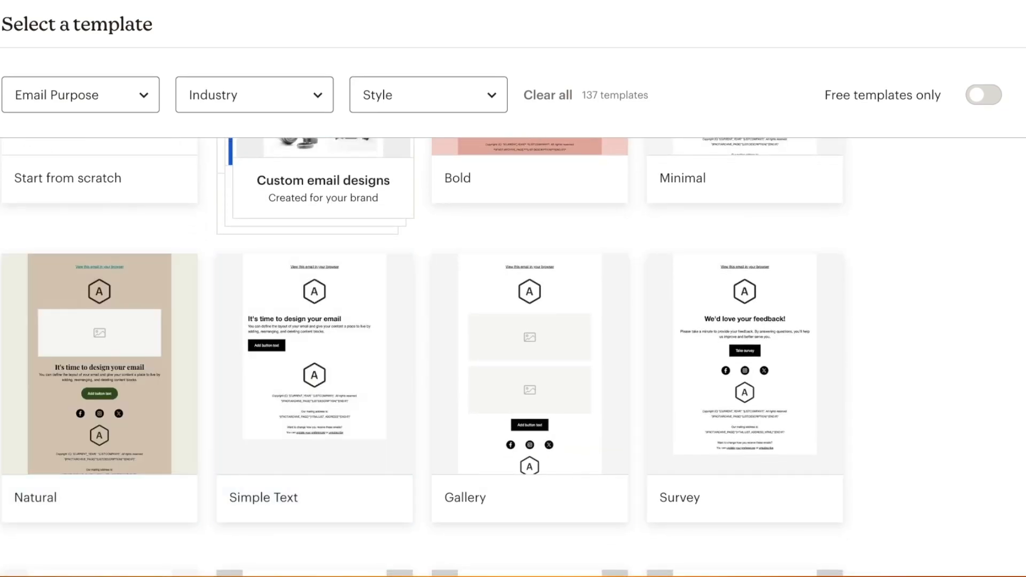
scroll(315, 374, "down", 1)
scroll(743, 268, "down", 8)
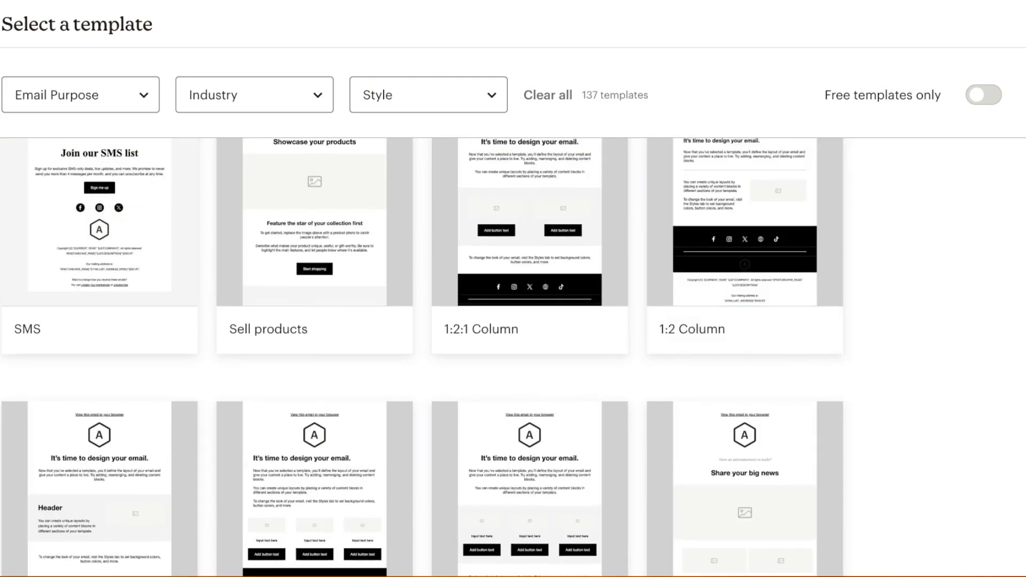
scroll(315, 374, "up", 5)
scroll(315, 267, "down", 5)
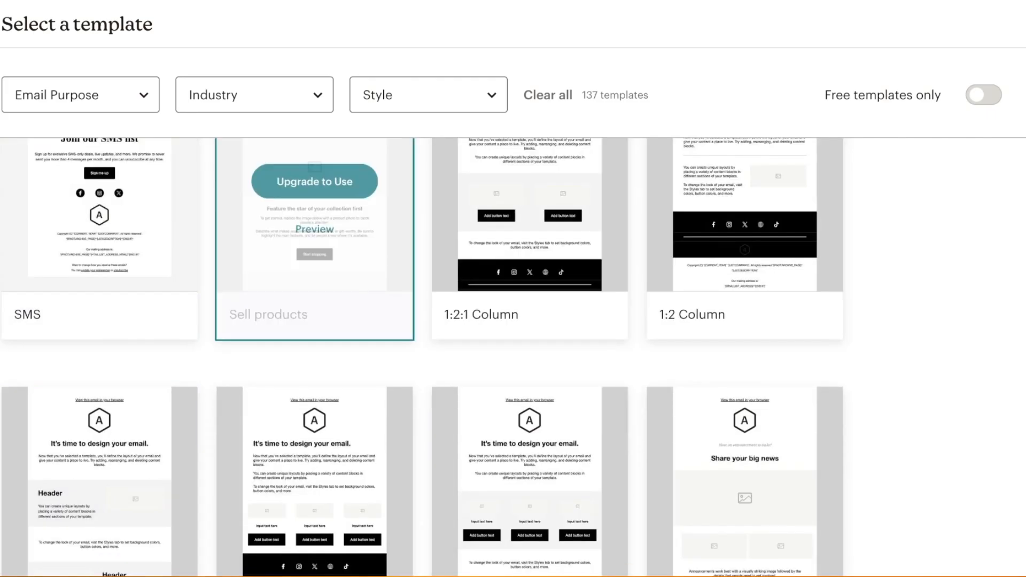
scroll(529, 267, "up", 6)
scroll(529, 268, "up", 6)
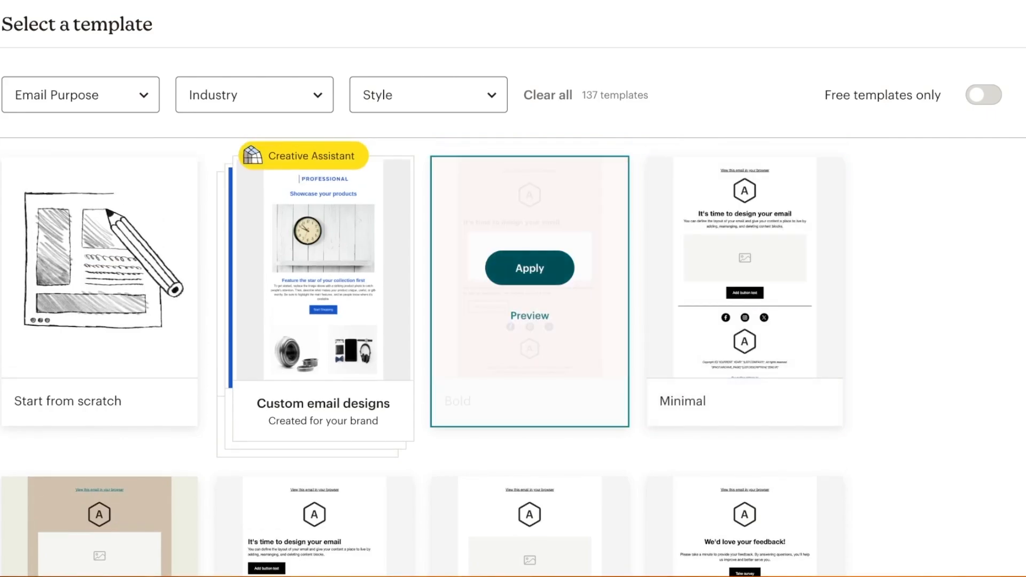
left_click(530, 268)
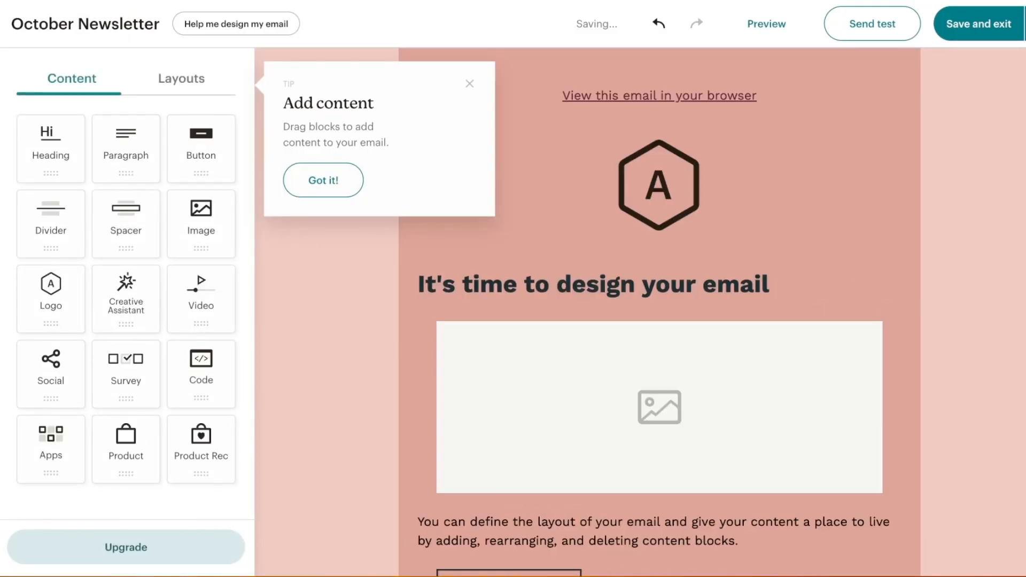
Delete the placeholder image under the heading and show the section layouts
left_click(323, 179)
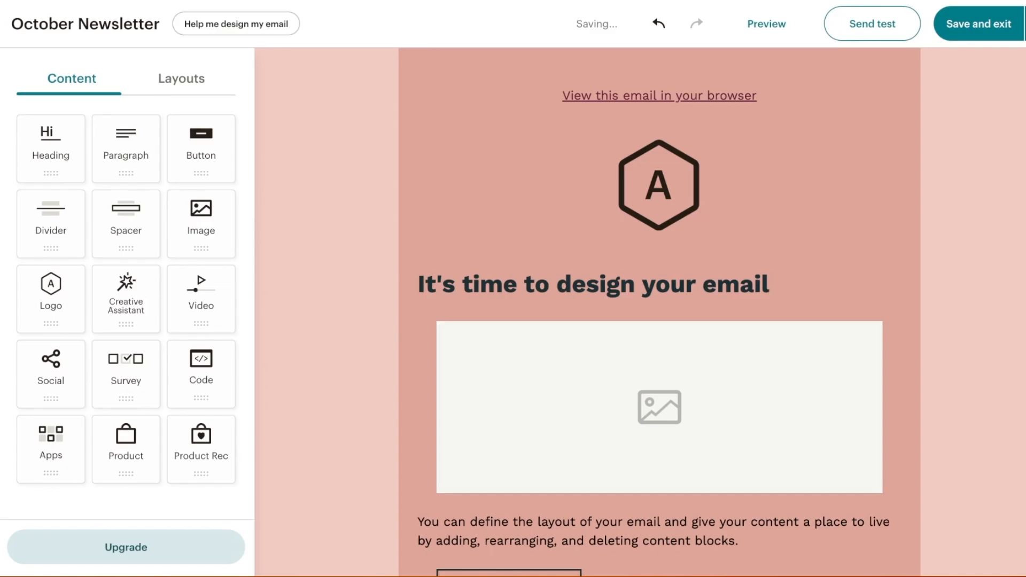
left_click(659, 407)
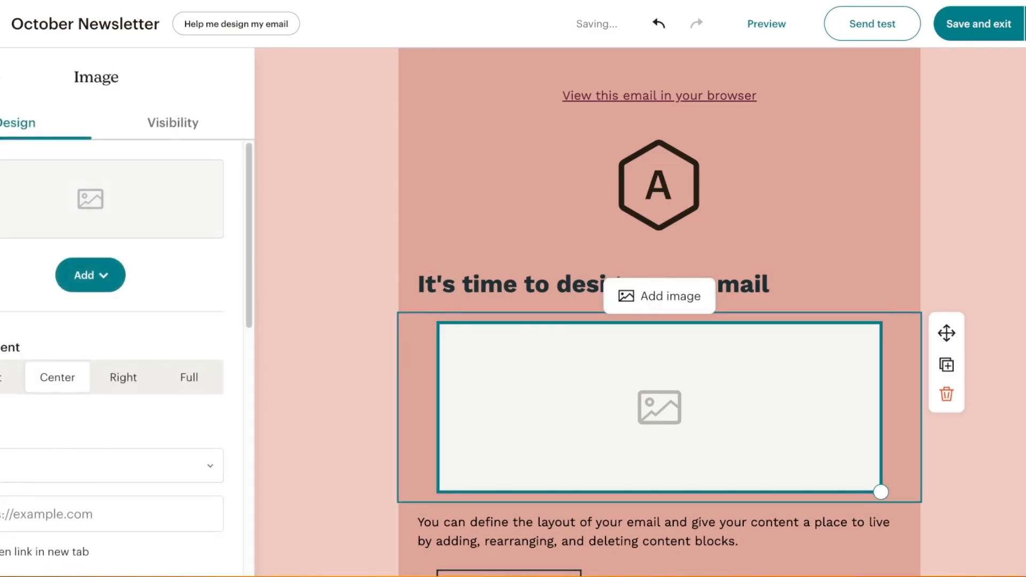
left_click(946, 394)
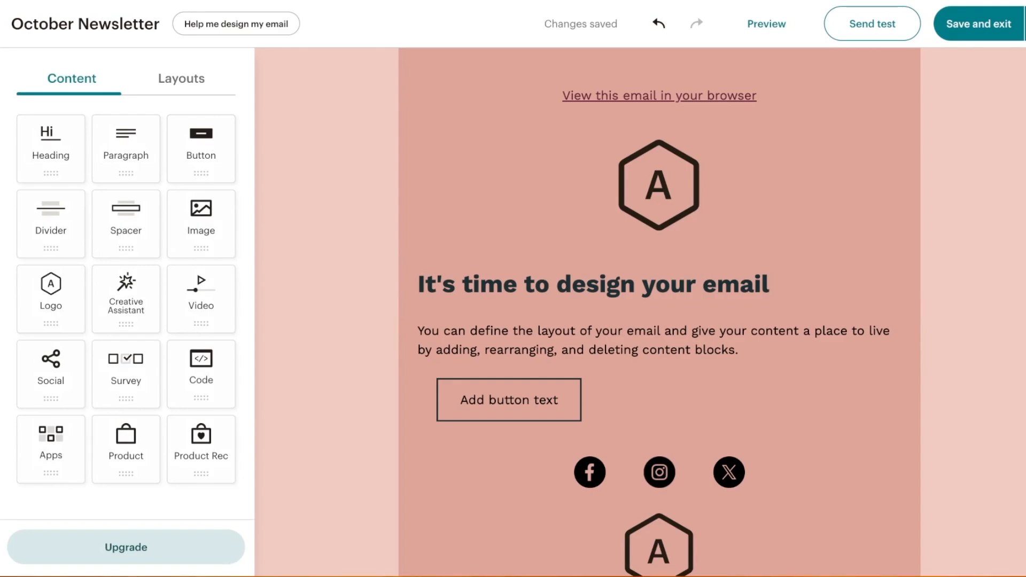
left_click(181, 78)
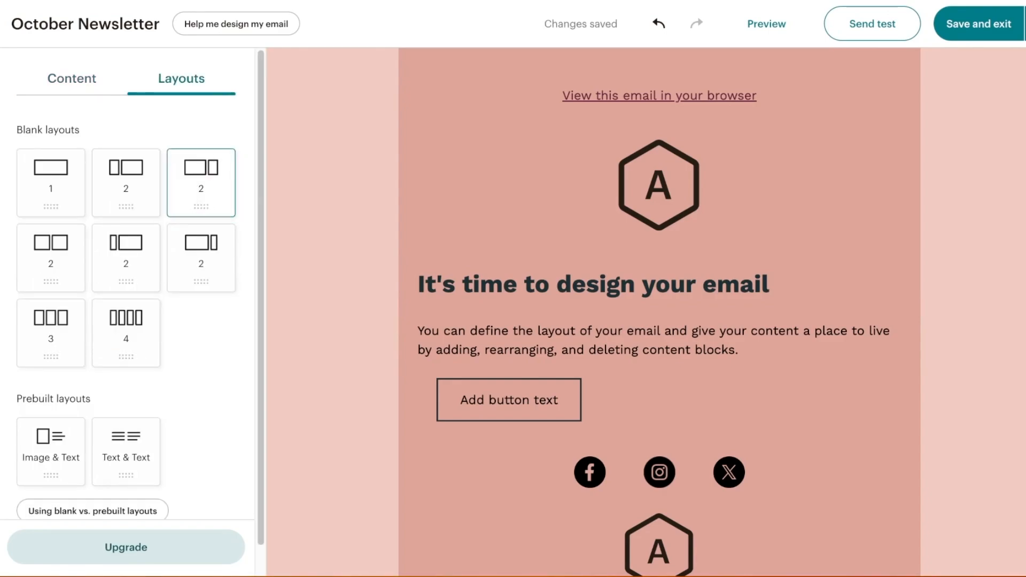
Add a two-column section below the heading with an empty image block in the right column
left_click_drag(201, 182, 641, 312)
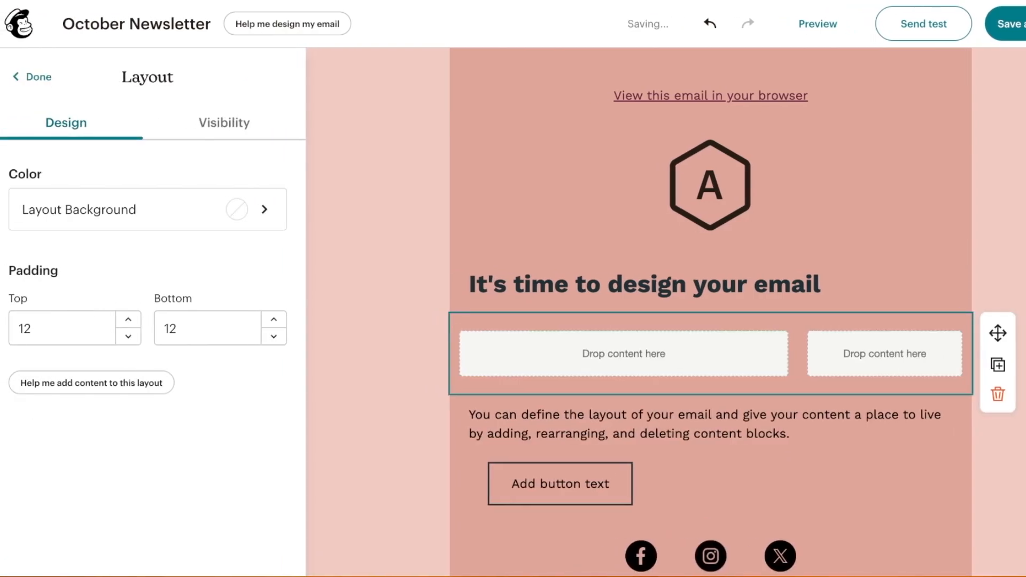
left_click(32, 77)
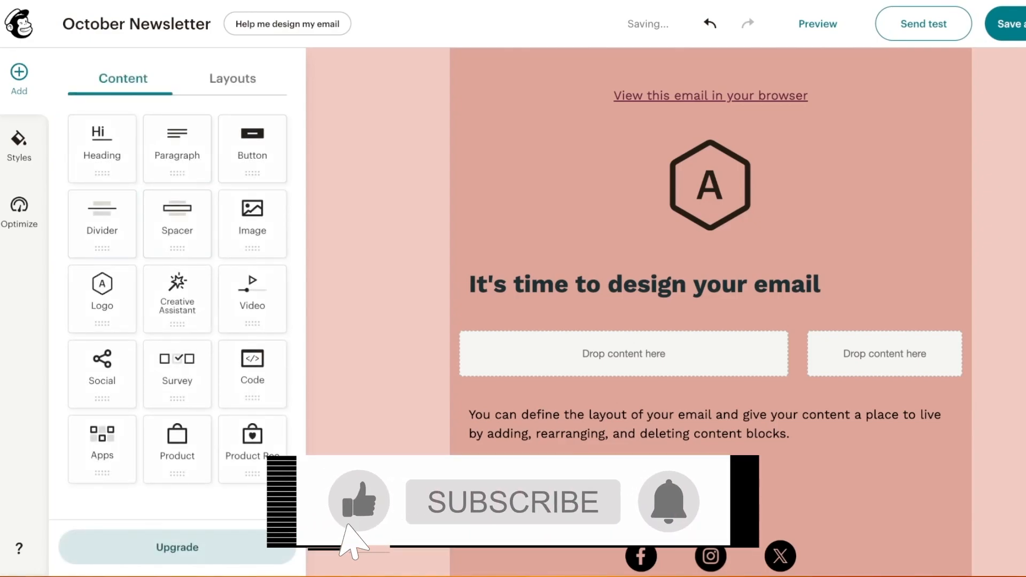
left_click_drag(252, 224, 884, 353)
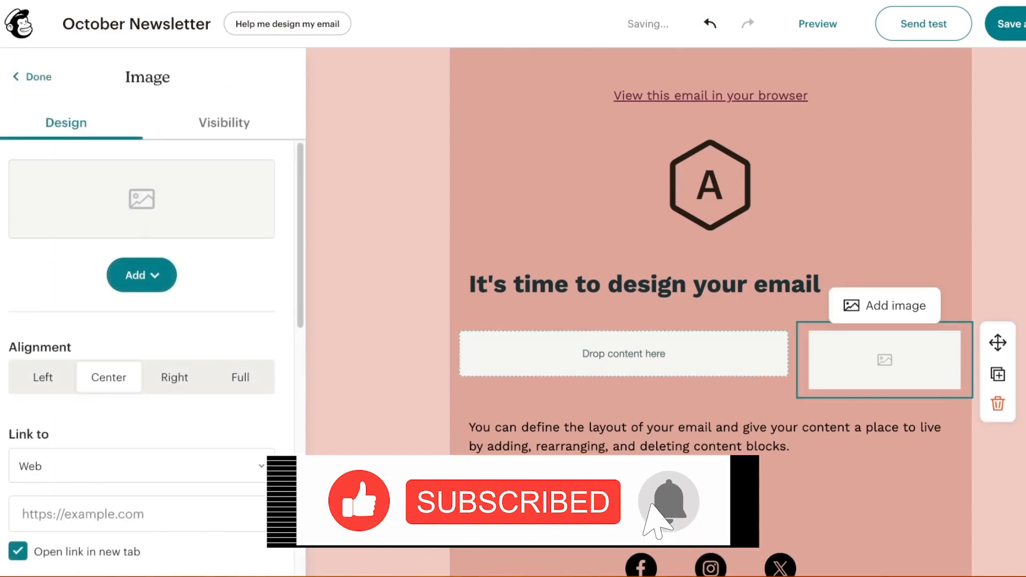
left_click(141, 274)
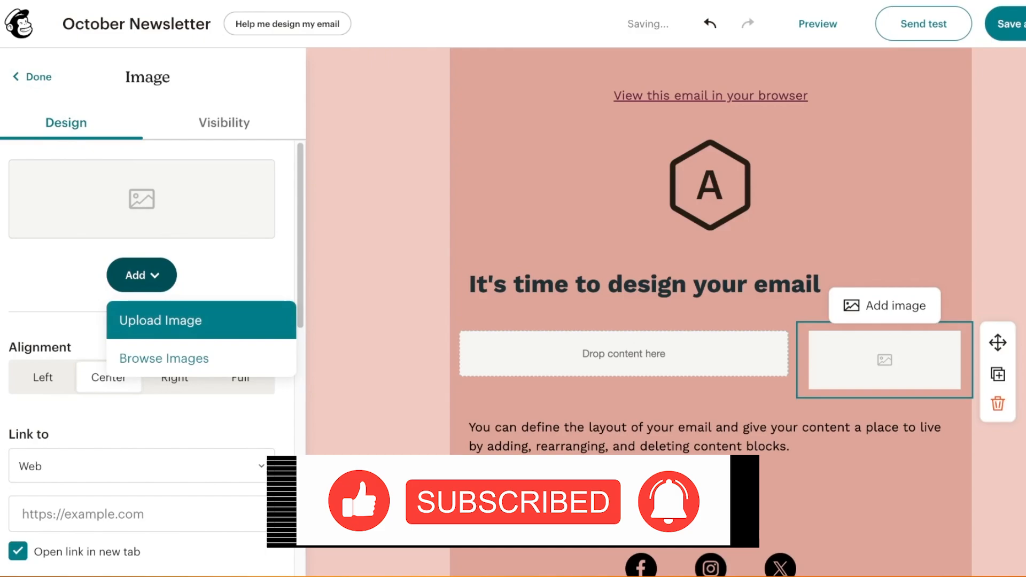
left_click(161, 320)
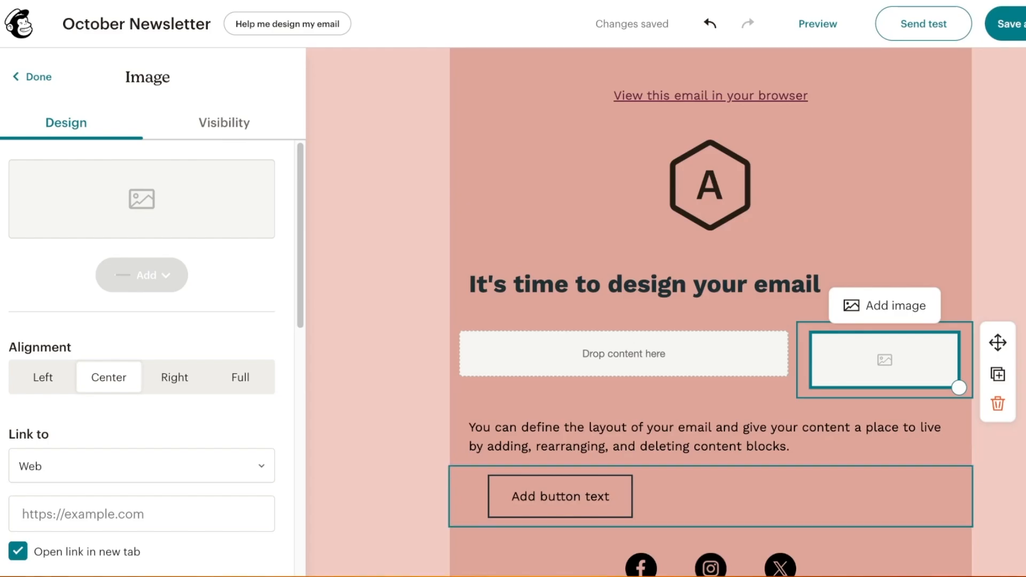
scroll(711, 312, "down", 4)
scroll(711, 313, "up", 4)
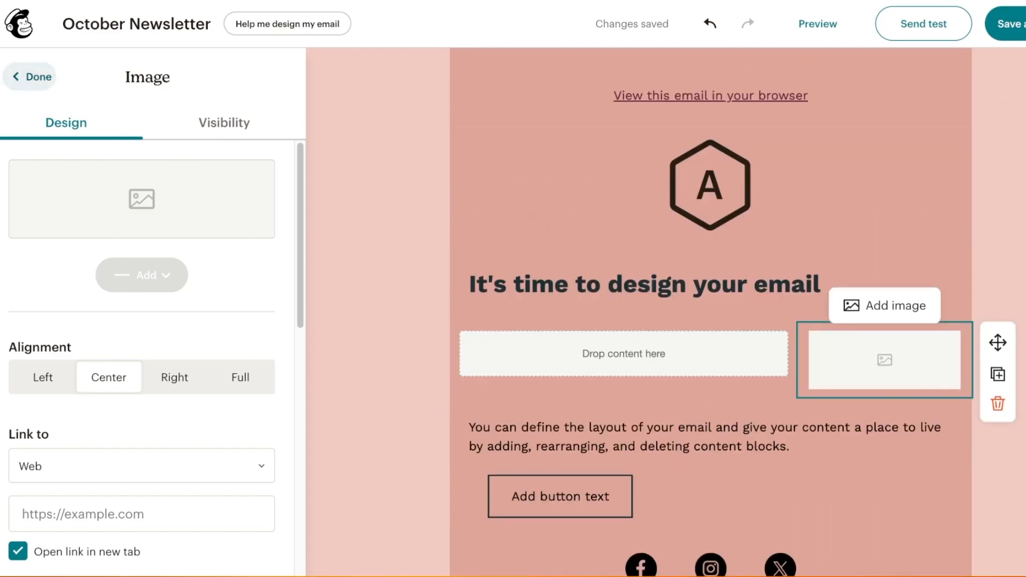
Try pink, teal and burgundy backgrounds behind the linen photo, then keep it transparent
scroll(161, 321, "down", 4)
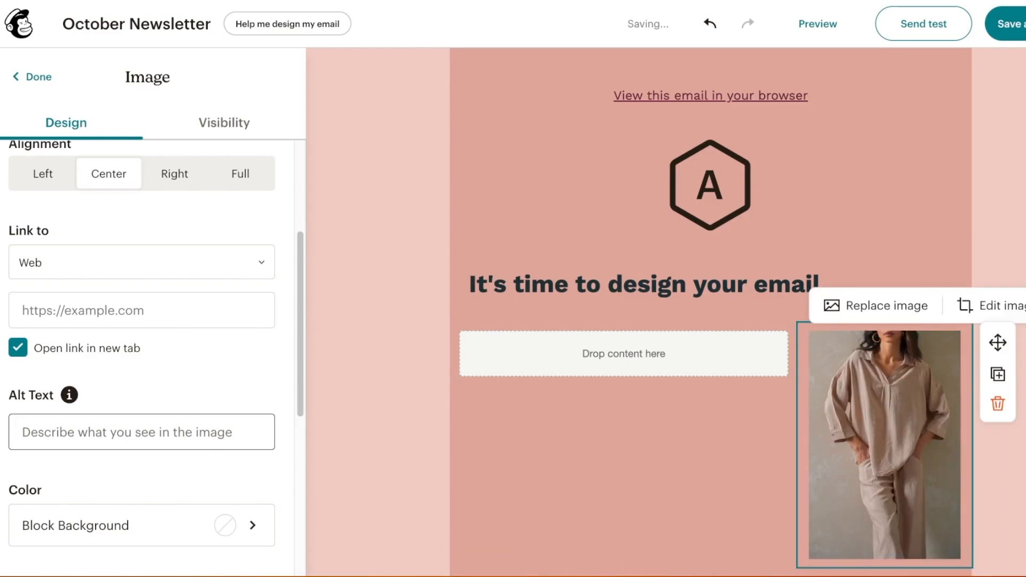
scroll(711, 320, "down", 1)
scroll(149, 352, "down", 6)
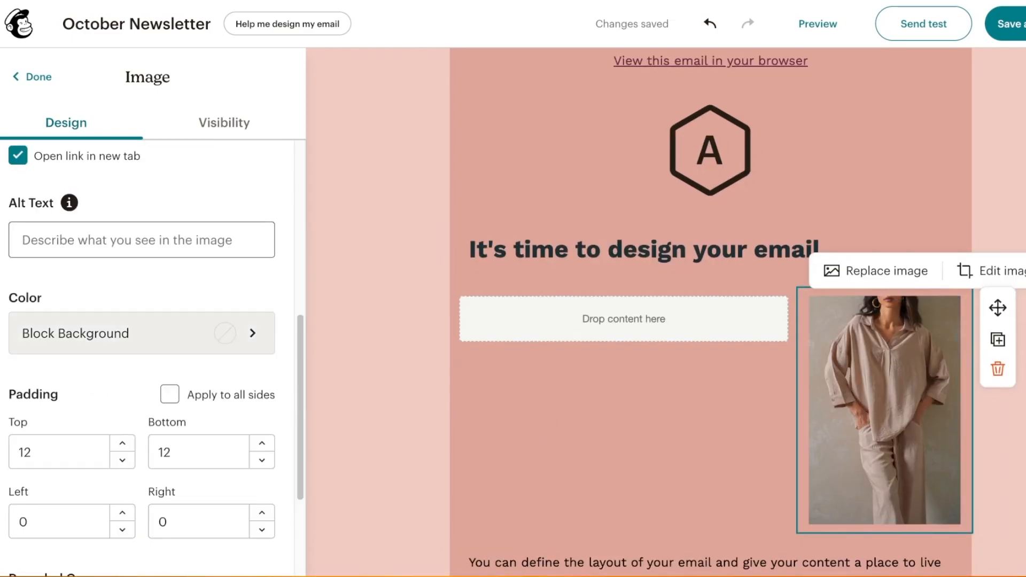
left_click(141, 188)
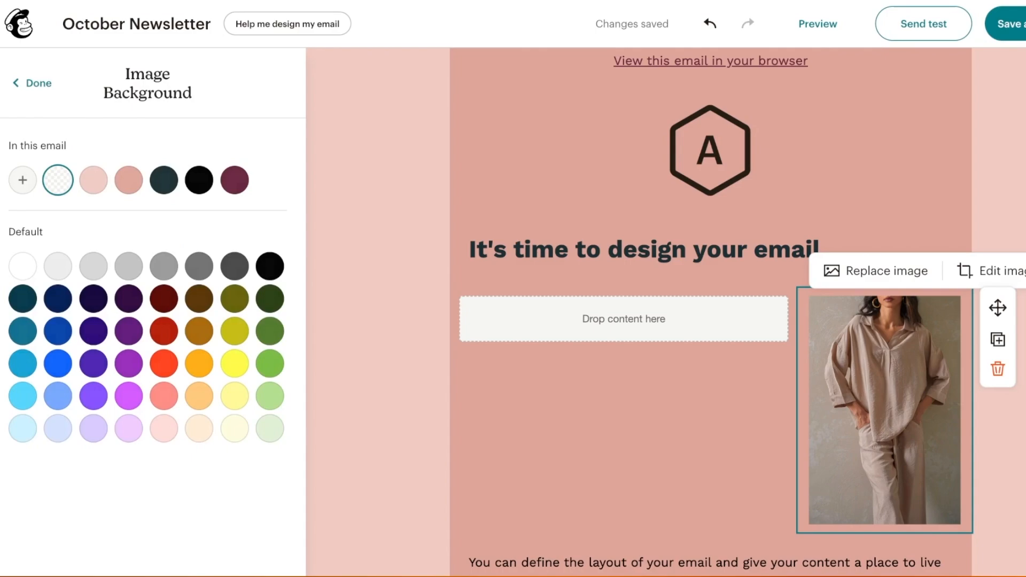
left_click(93, 180)
left_click(129, 180)
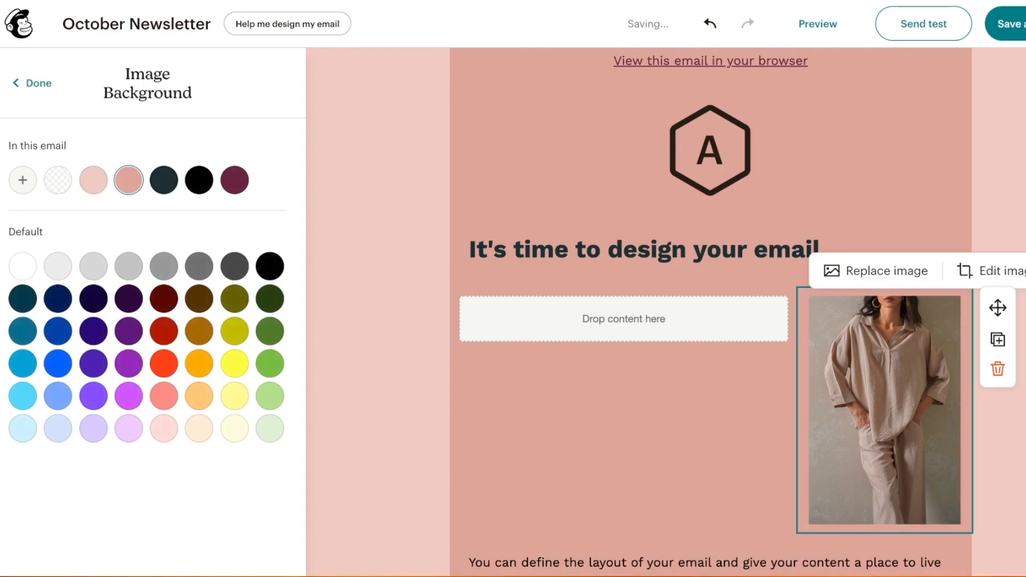
left_click(164, 181)
left_click(234, 180)
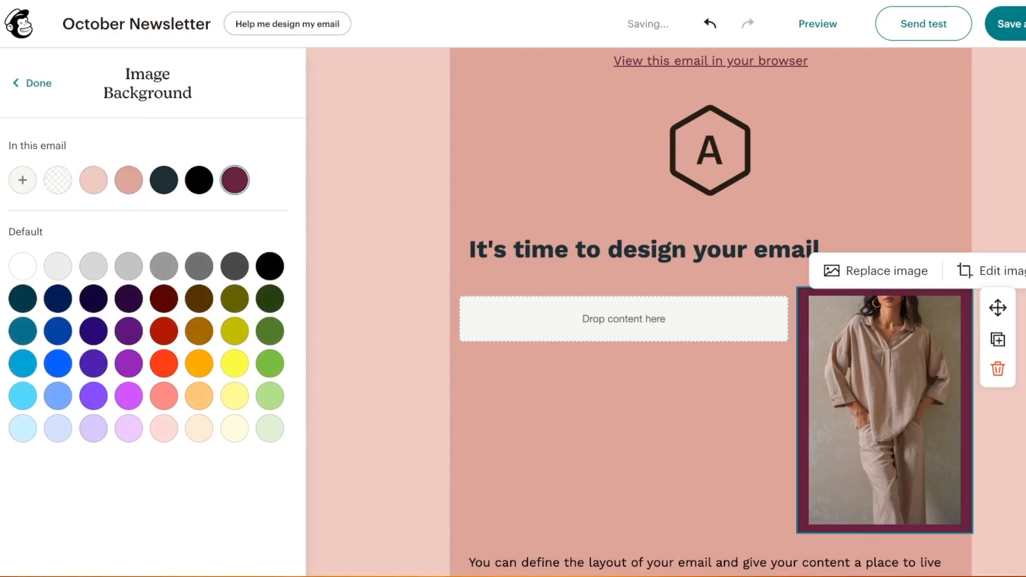
left_click(58, 180)
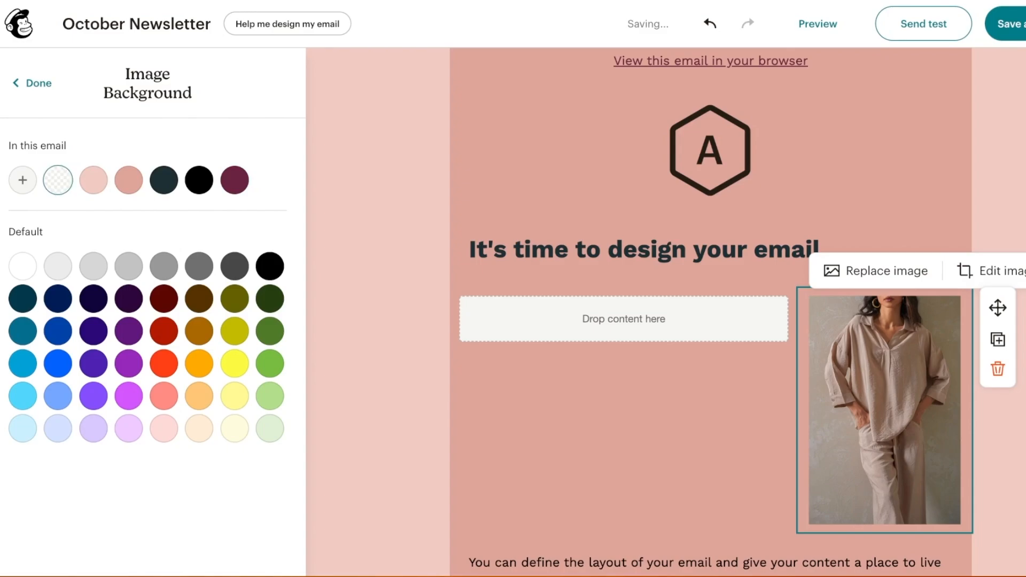
left_click(33, 83)
scroll(141, 301, "down", 8)
scroll(142, 301, "up", 3)
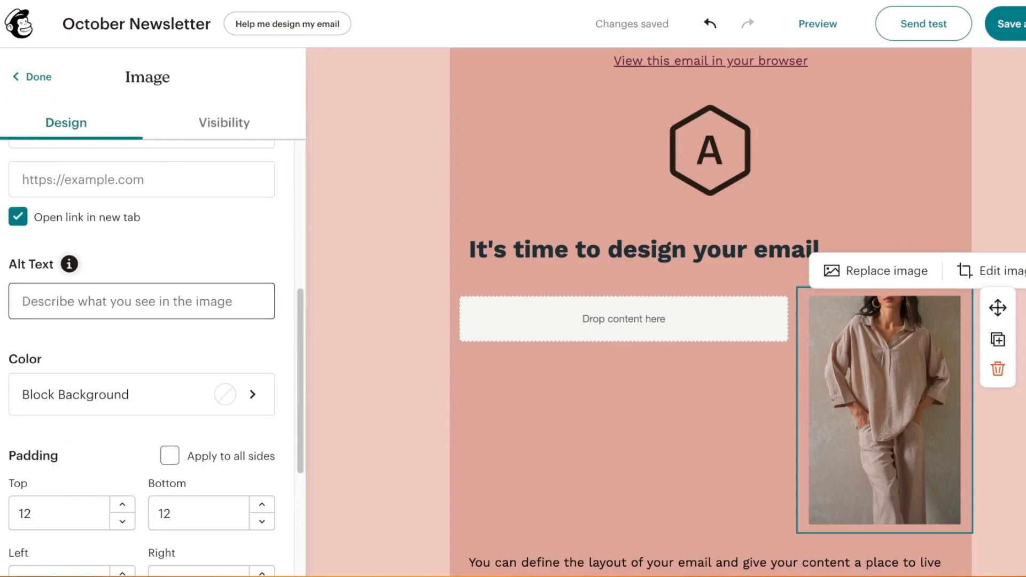
scroll(142, 301, "down", 4)
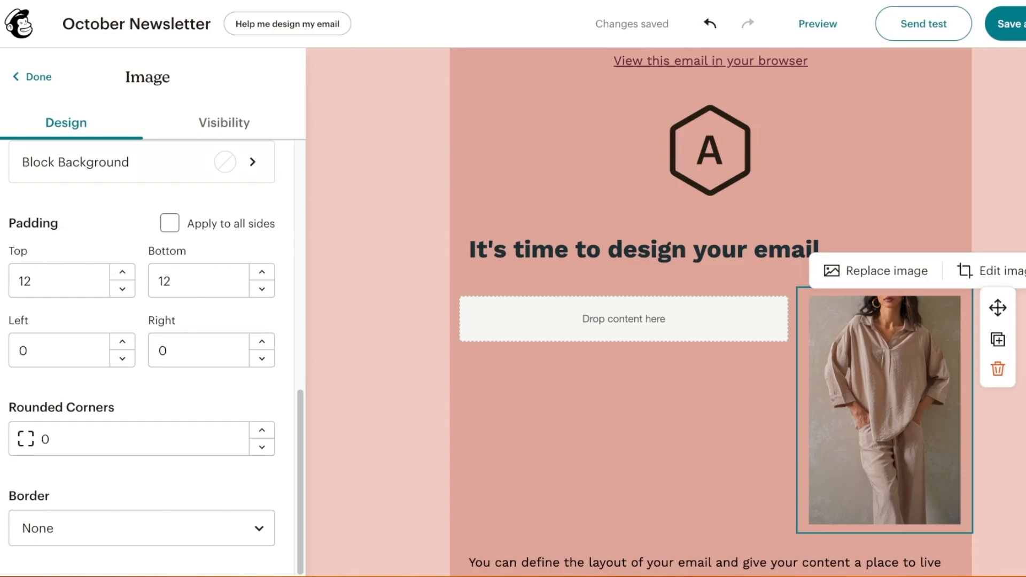
left_click(33, 77)
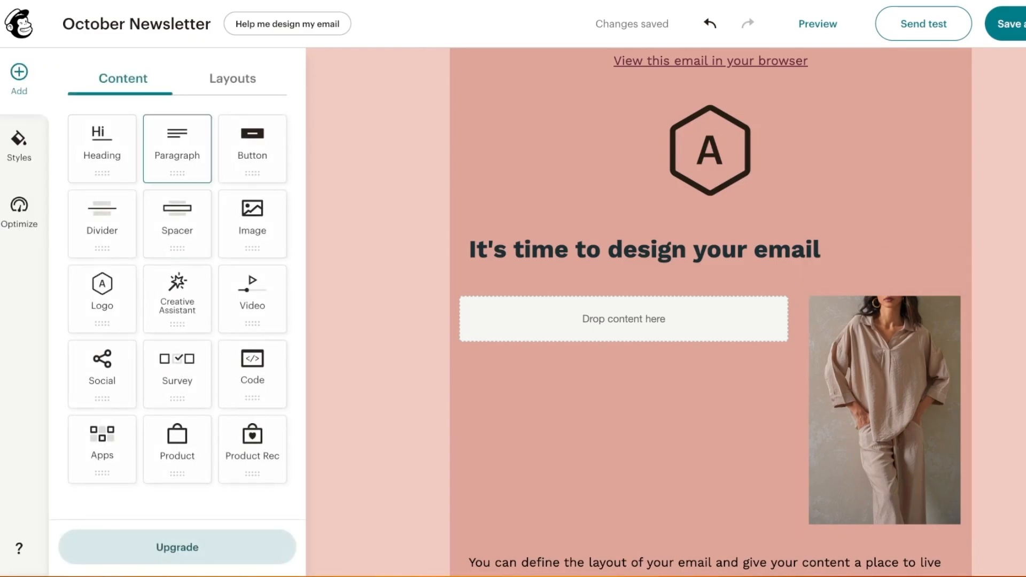
scroll(711, 310, "down", 3)
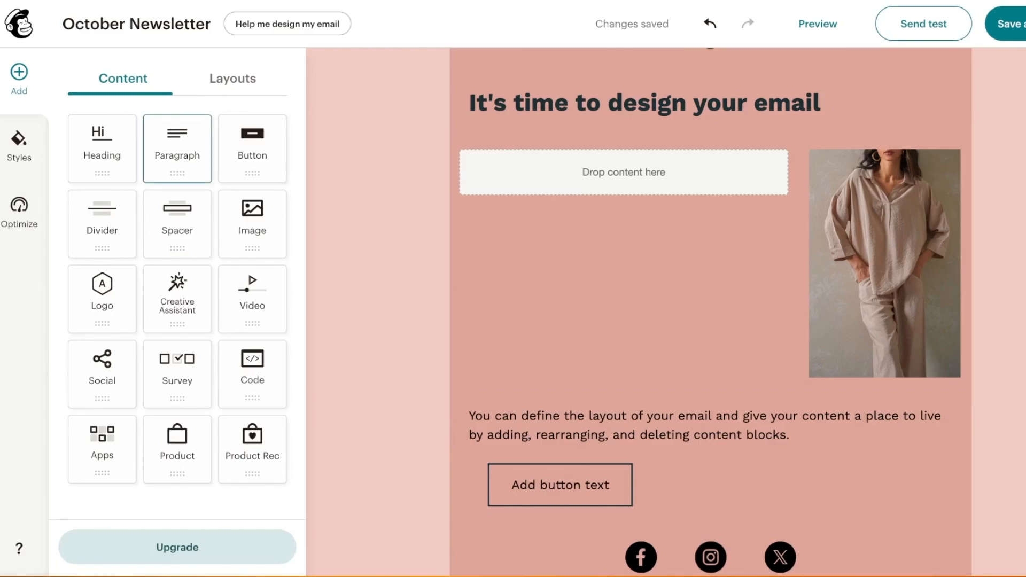
left_click(232, 78)
scroll(176, 182, "down", 1)
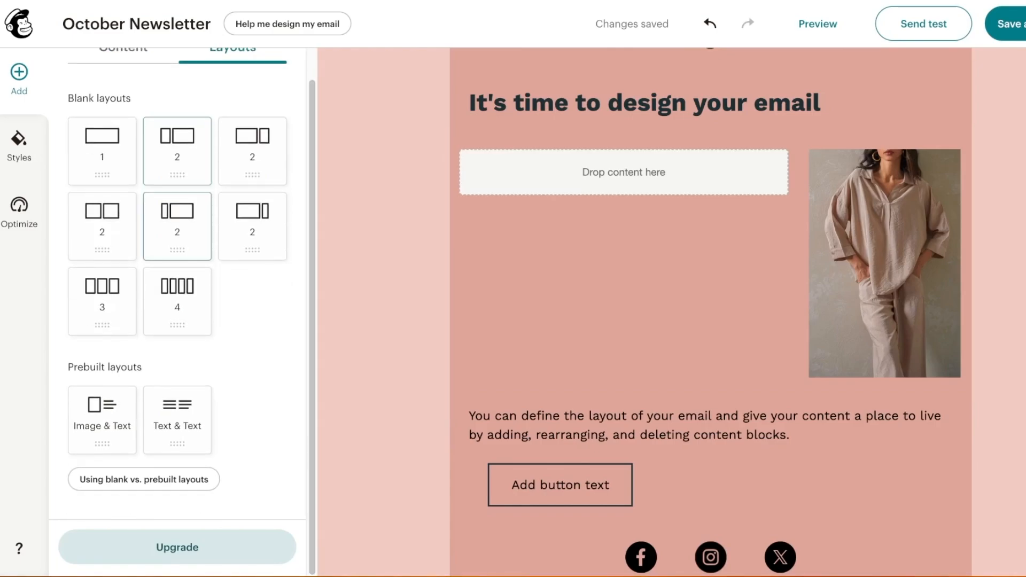
left_click(123, 52)
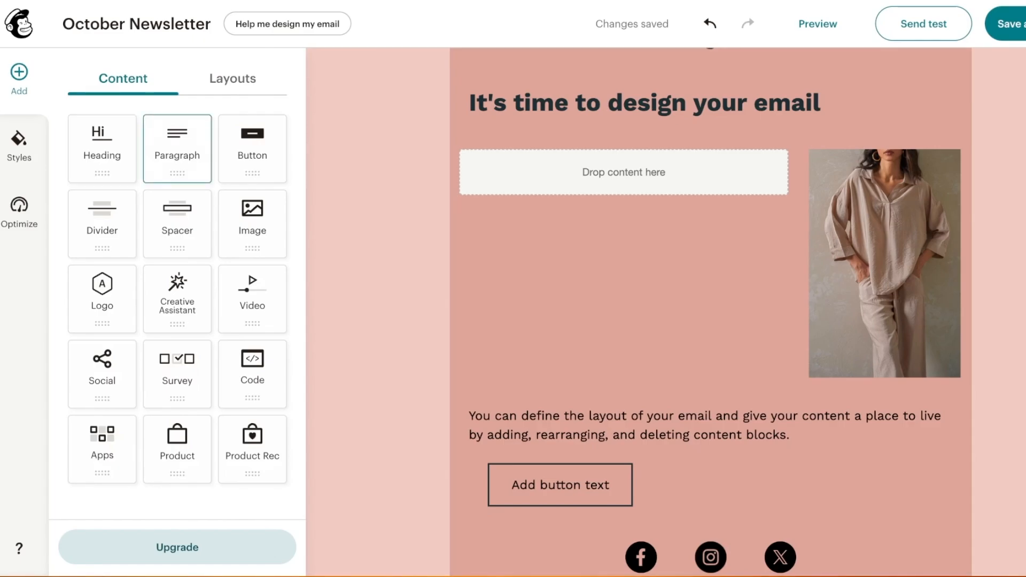
left_click_drag(177, 148, 624, 171)
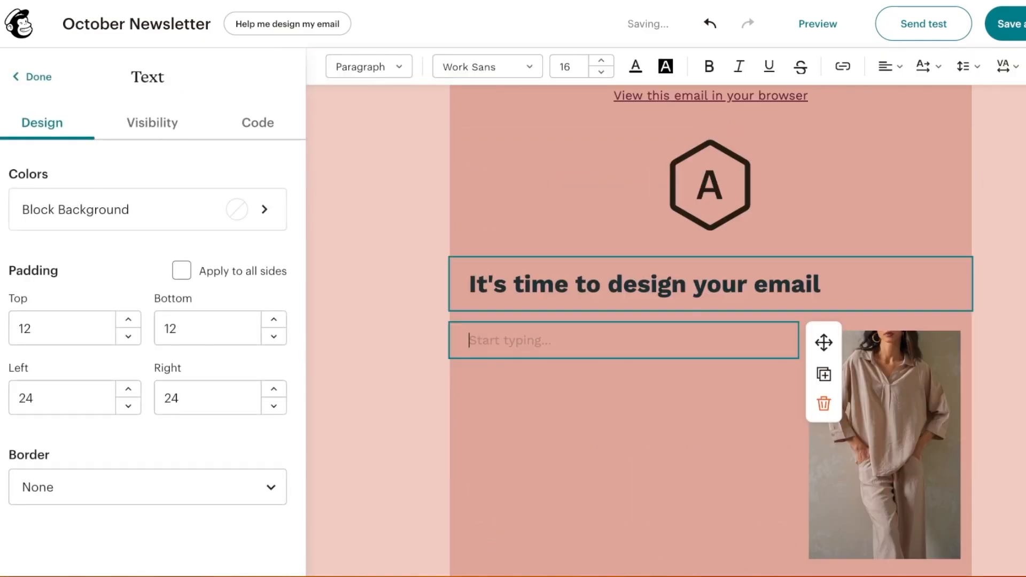
type("tgh")
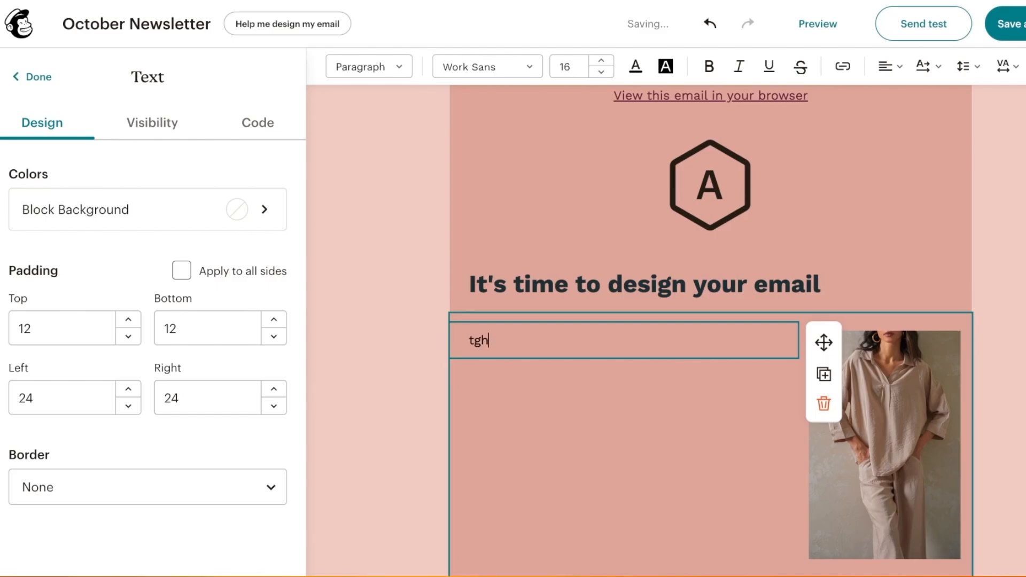
scroll(711, 332, "down", 3)
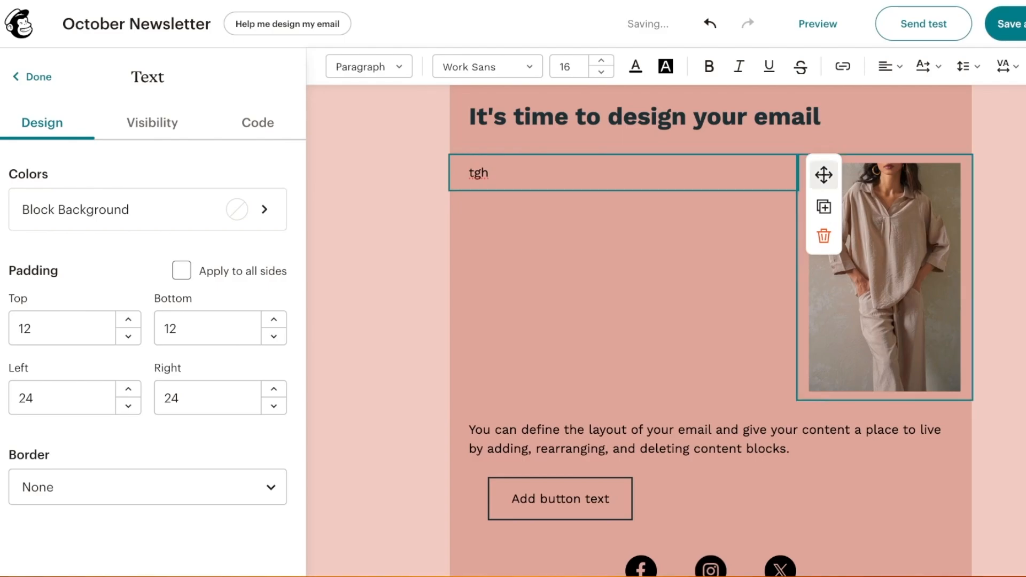
left_click(823, 174)
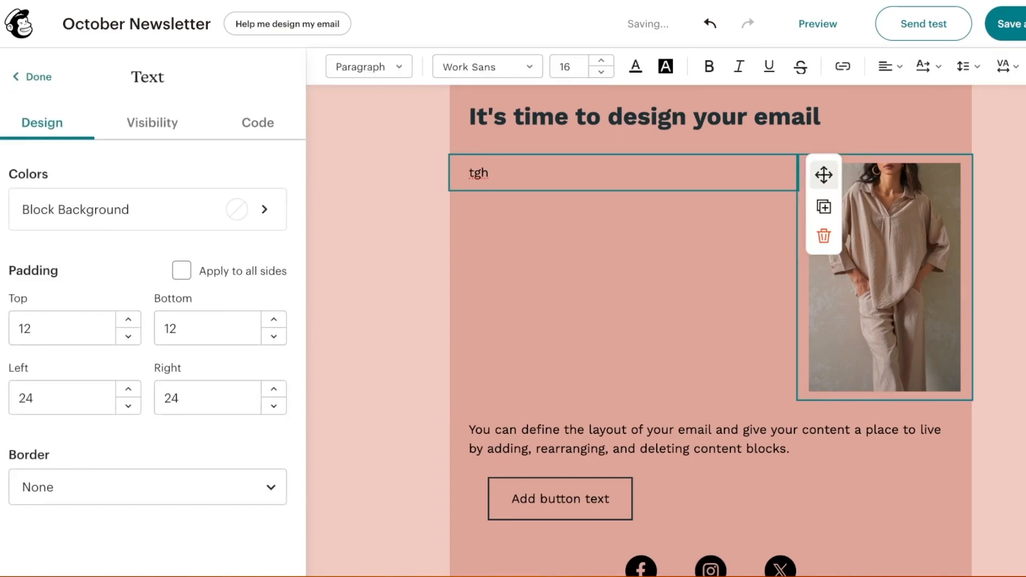
left_click_drag(823, 174, 884, 171)
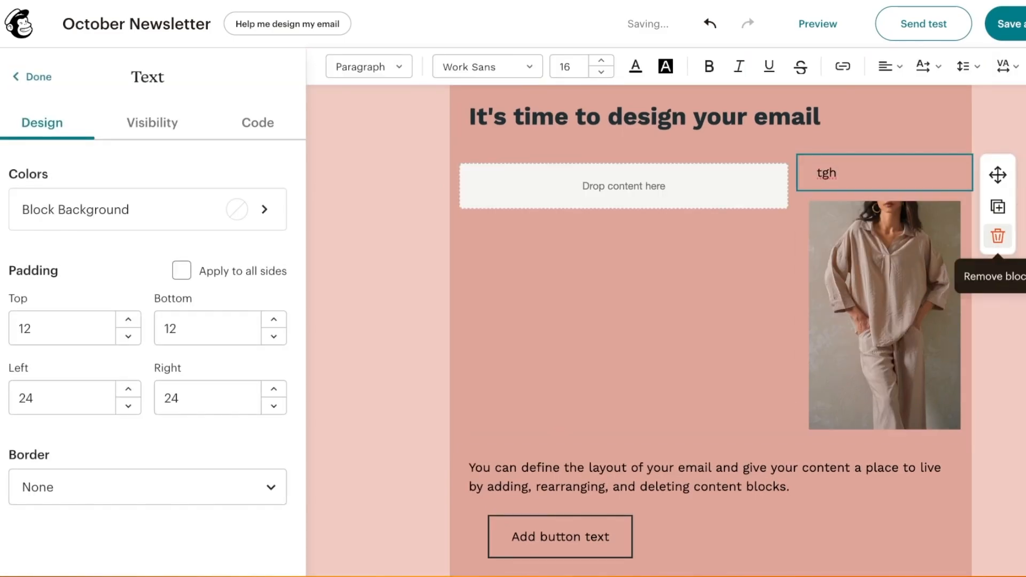
left_click(997, 236)
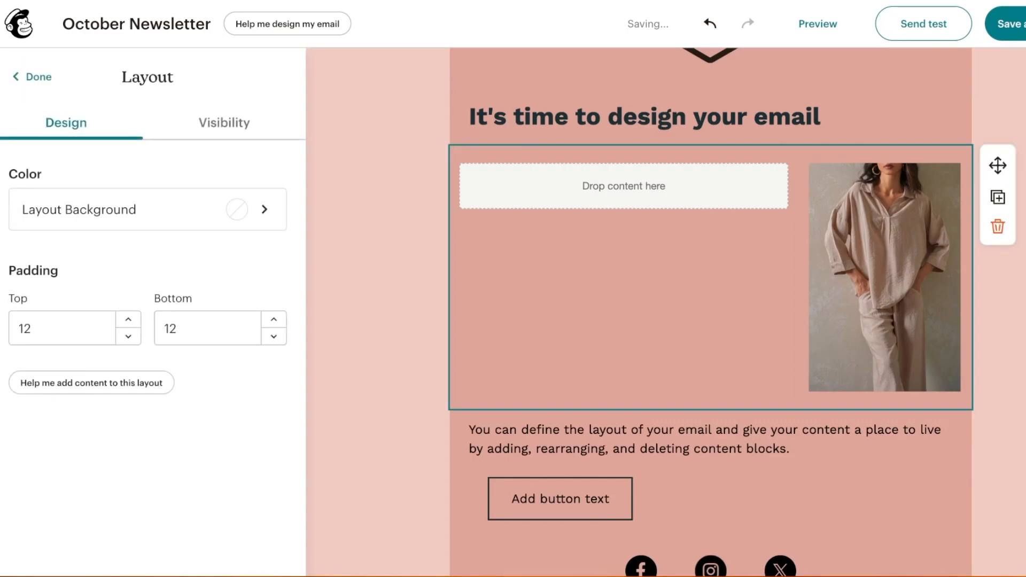
left_click(903, 245)
left_click(997, 175)
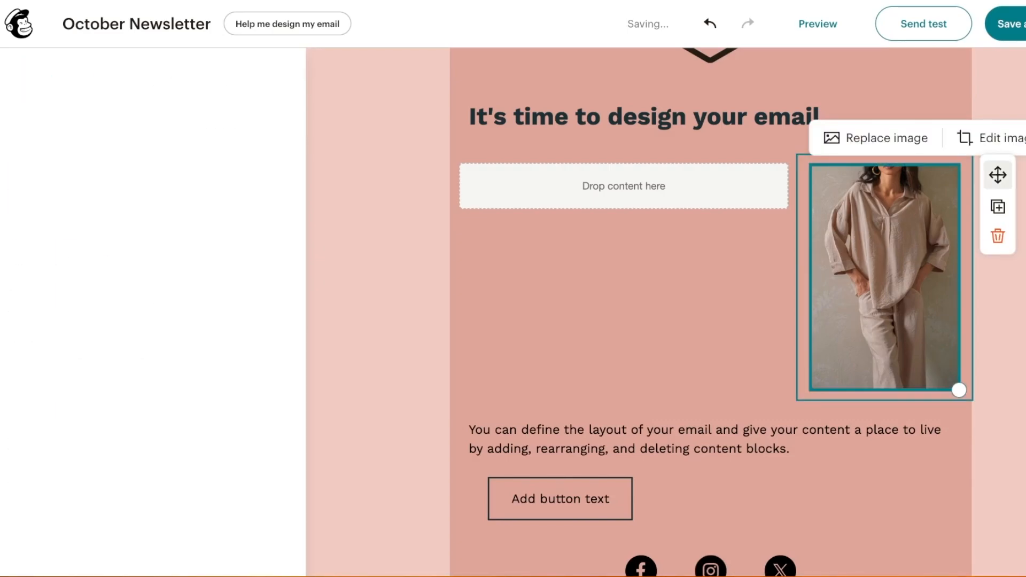
mouse_move(959, 389)
left_mouse_down()
mouse_move(932, 312)
mouse_move(966, 404)
left_mouse_up()
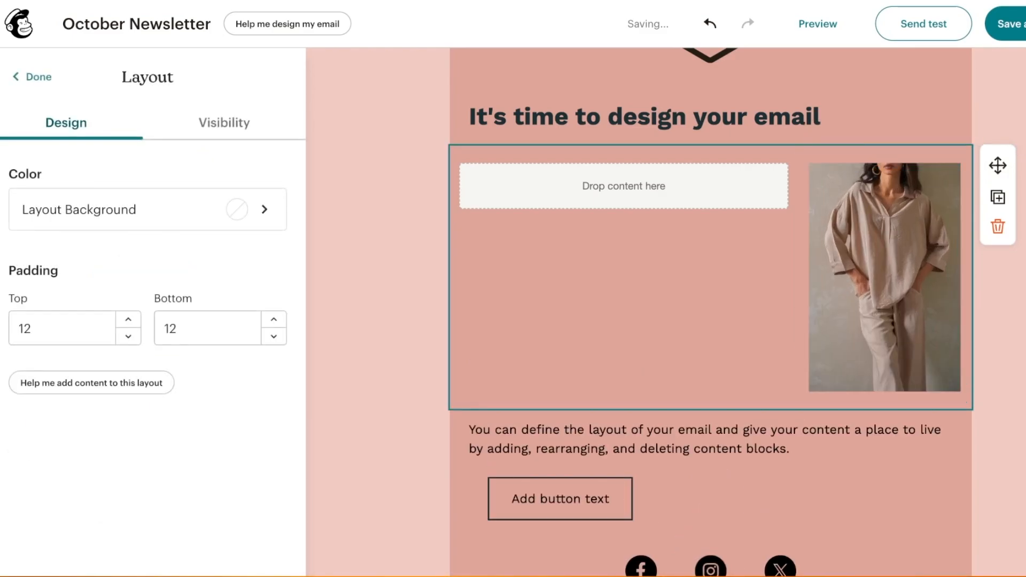
left_click(33, 77)
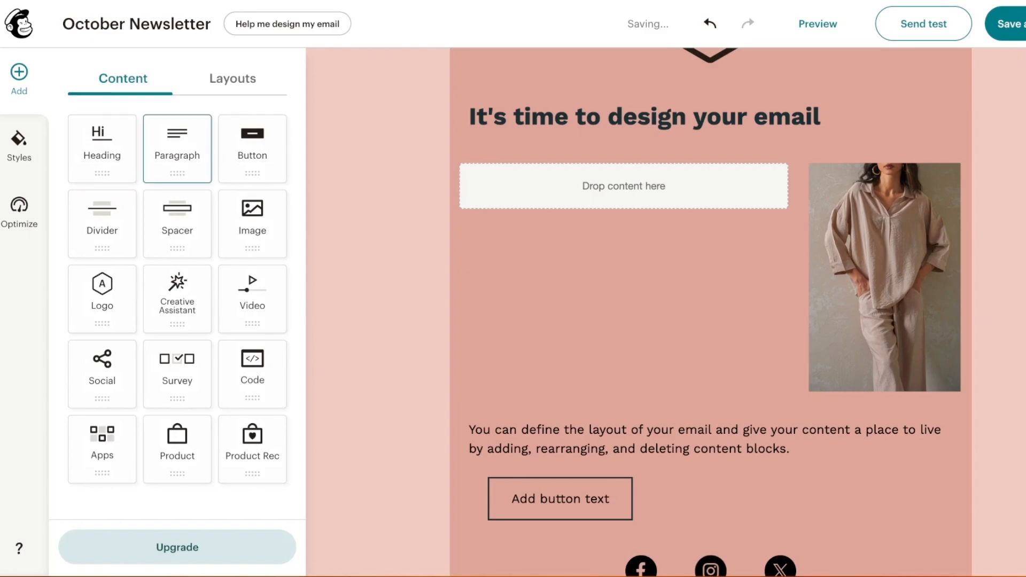
Add a left-column paragraph starting 'Linen is all the rage in neutrals this october season.'
left_click_drag(177, 149, 623, 186)
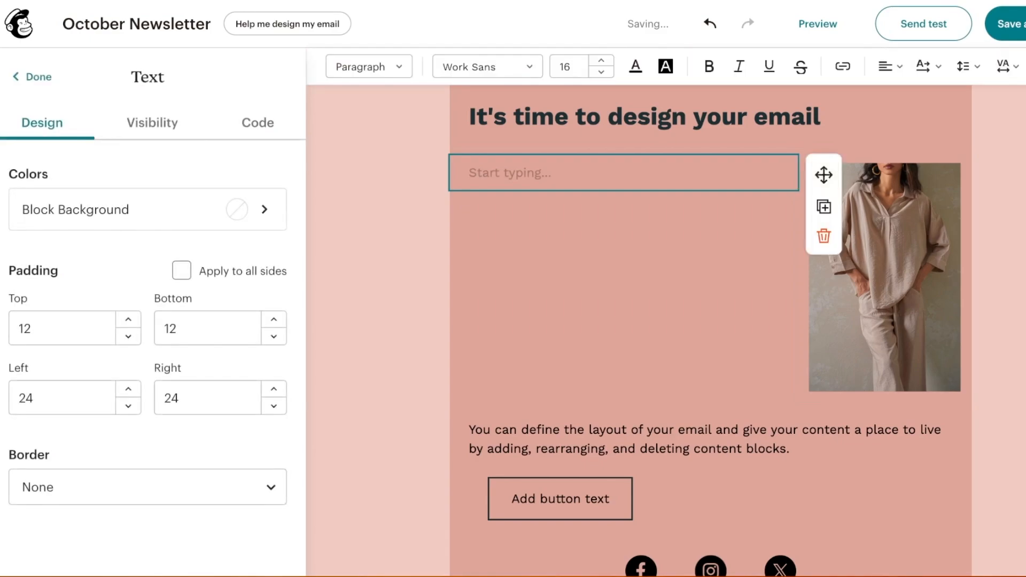
type("W")
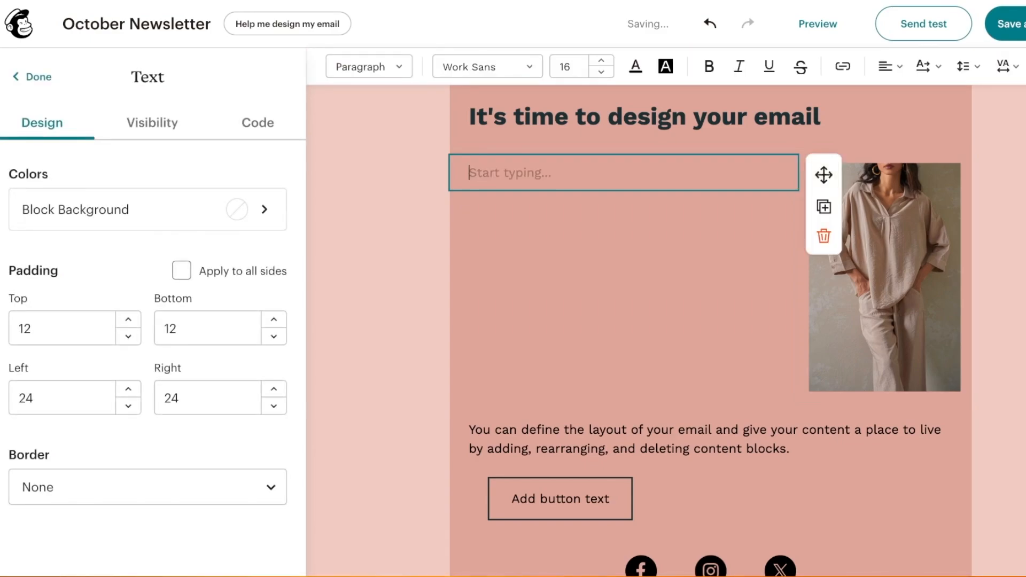
key("ctrl+v")
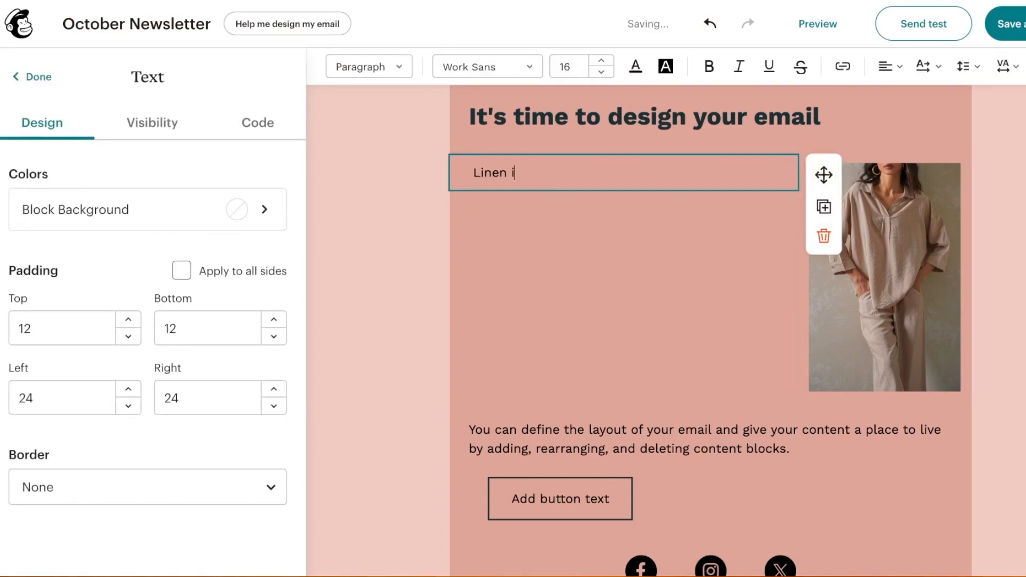
key("BackSpace")
type("al")
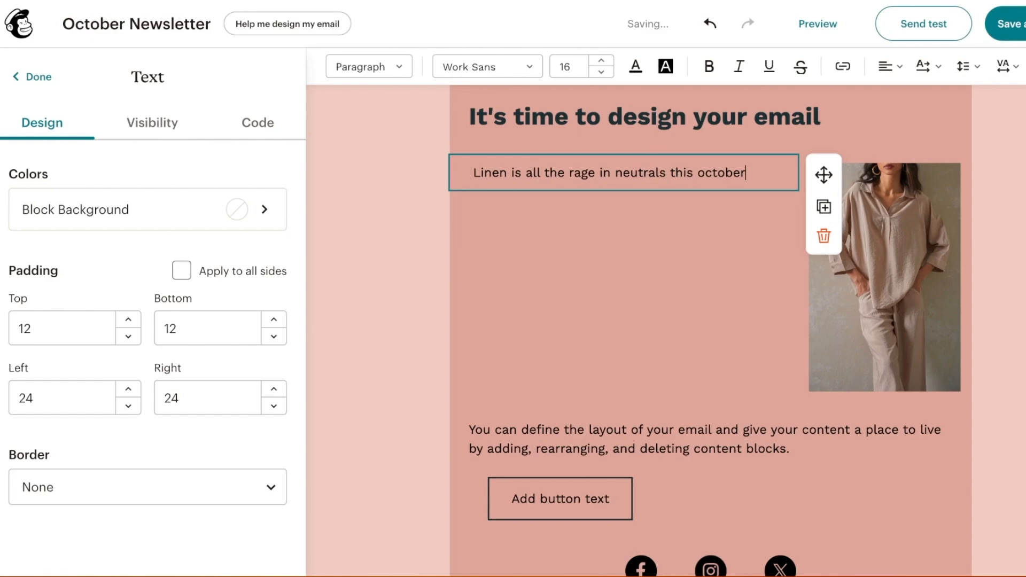
type(" season. Th")
key("BackSpace")
key("BackSpace")
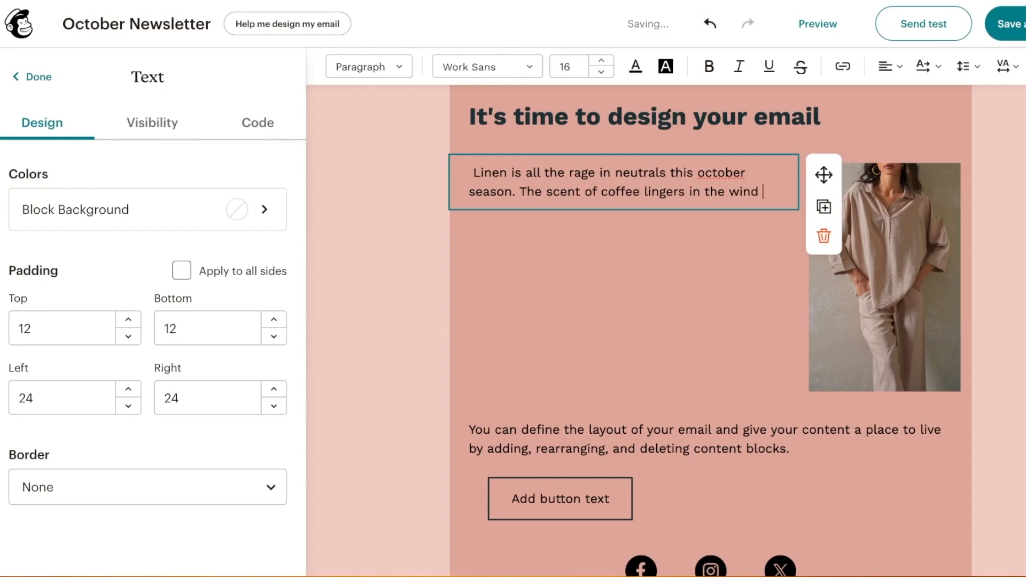
type("and so should the colors.")
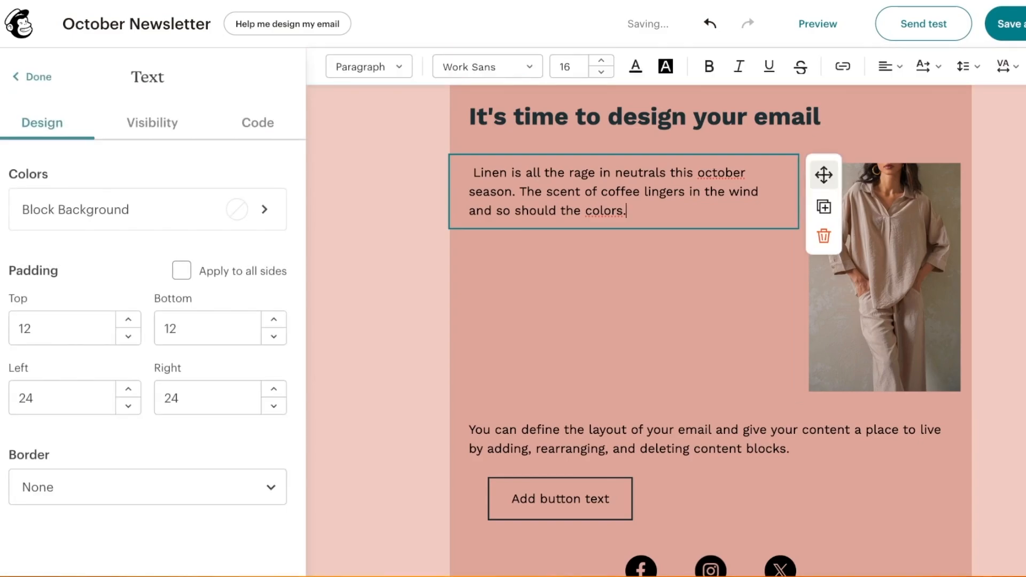
key("ctrl+a")
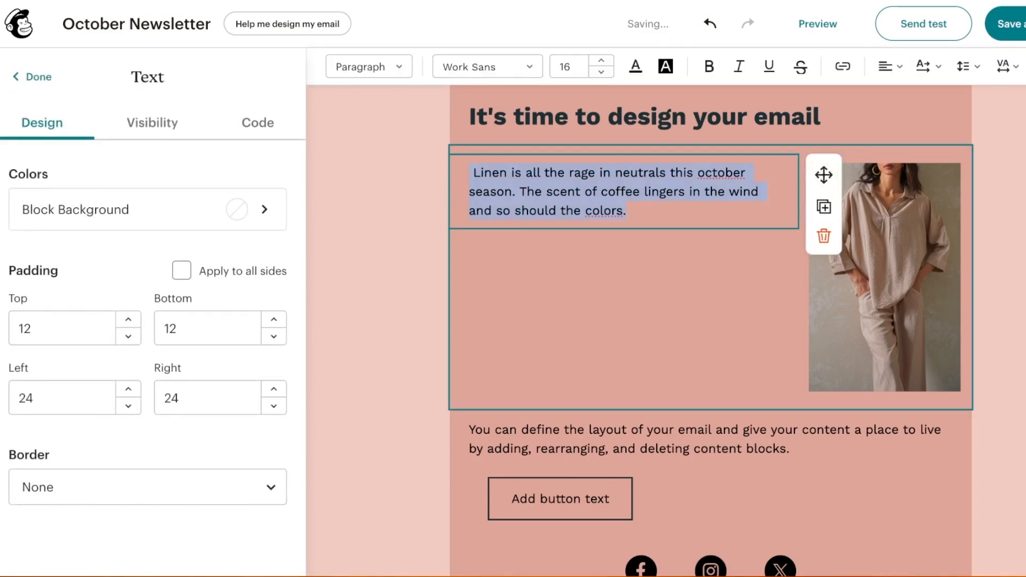
Set the linen paragraph in Noticia Text at font size 19
left_click(577, 284)
left_click(549, 211)
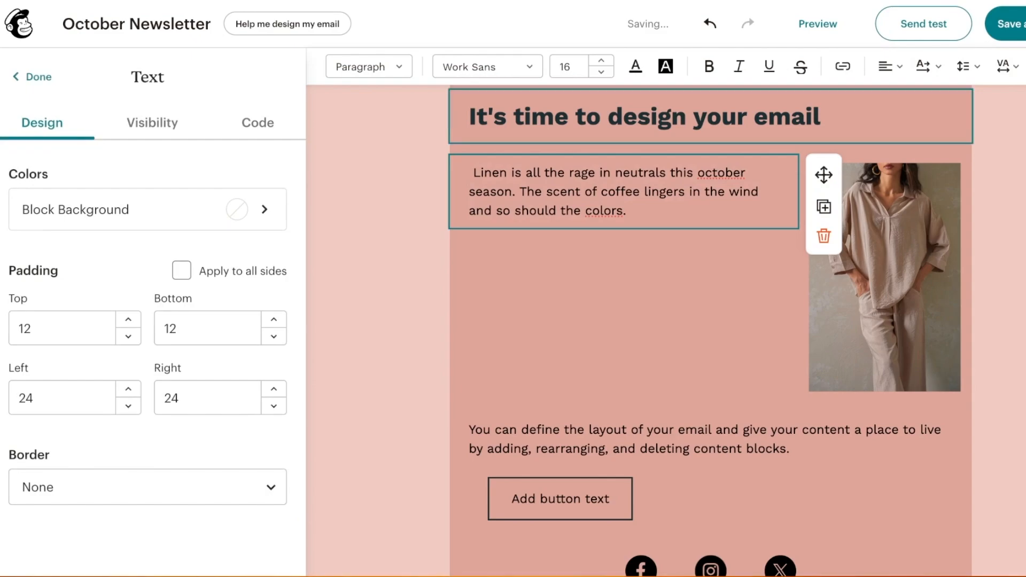
left_click(601, 60)
left_click(601, 60)
left_click(601, 60)
left_click(601, 61)
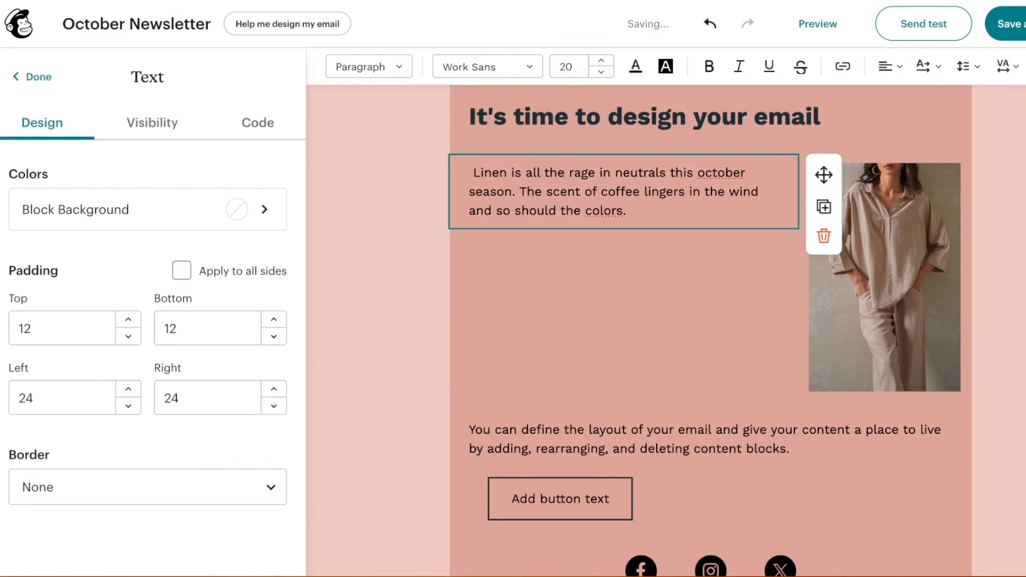
key("ctrl+a")
left_click(601, 71)
left_click(601, 61)
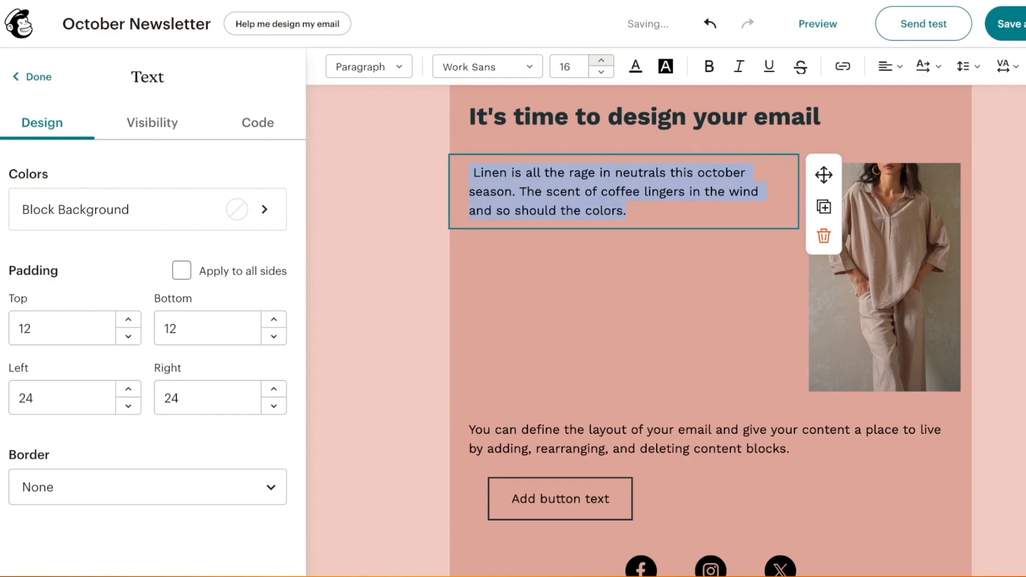
left_click(601, 61)
left_click(601, 60)
left_click(601, 61)
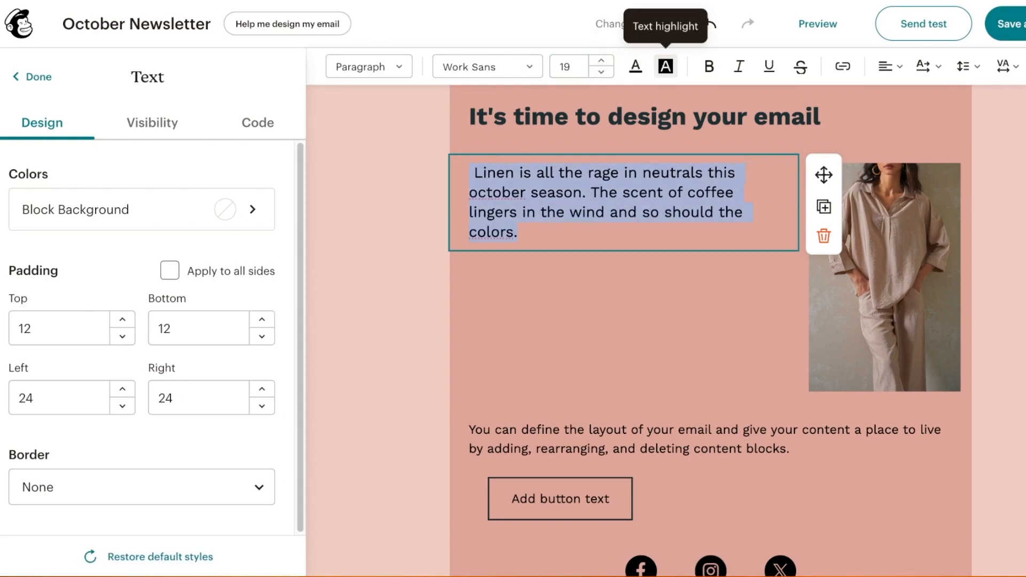
left_click(487, 66)
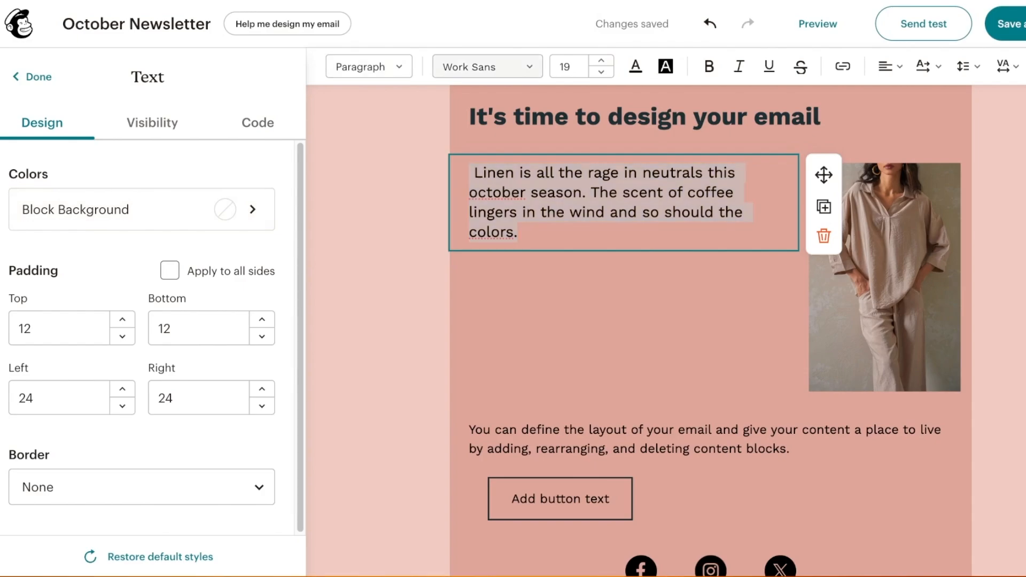
scroll(141, 329, "down", 10)
left_click(69, 328)
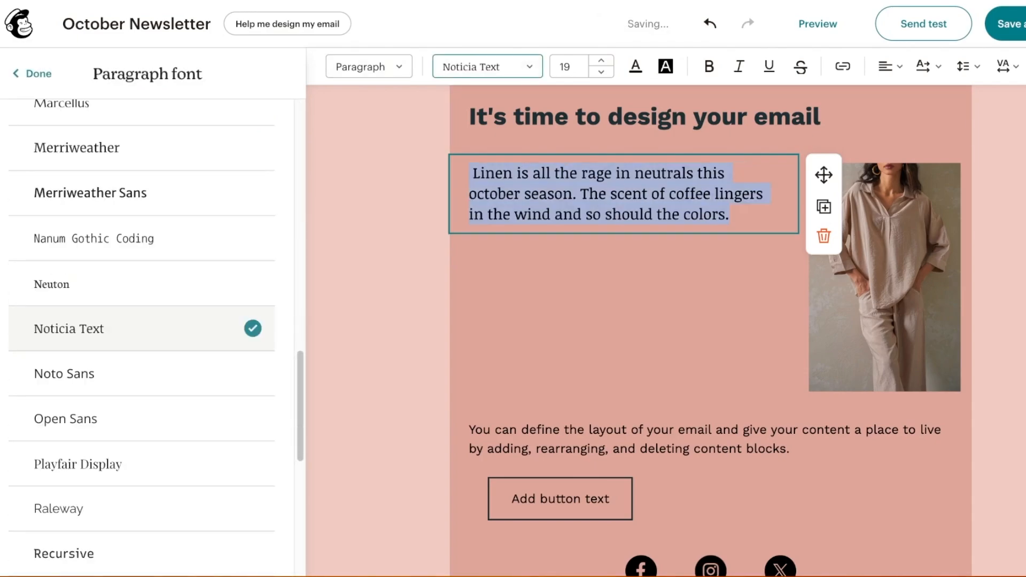
scroll(141, 328, "up", 10)
left_click(377, 224)
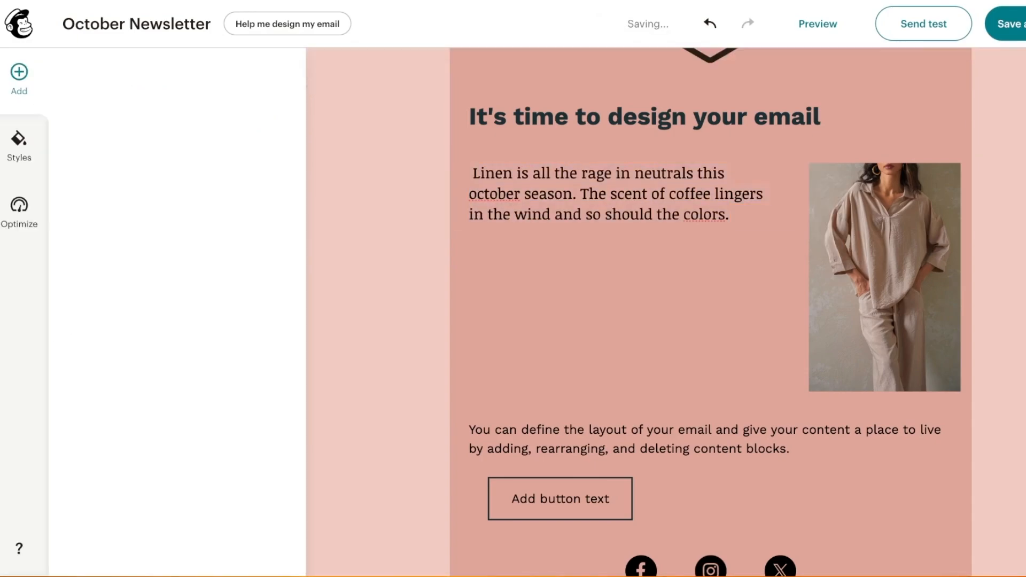
Increase the paragraph's left padding from 24 to 42
left_click(581, 214)
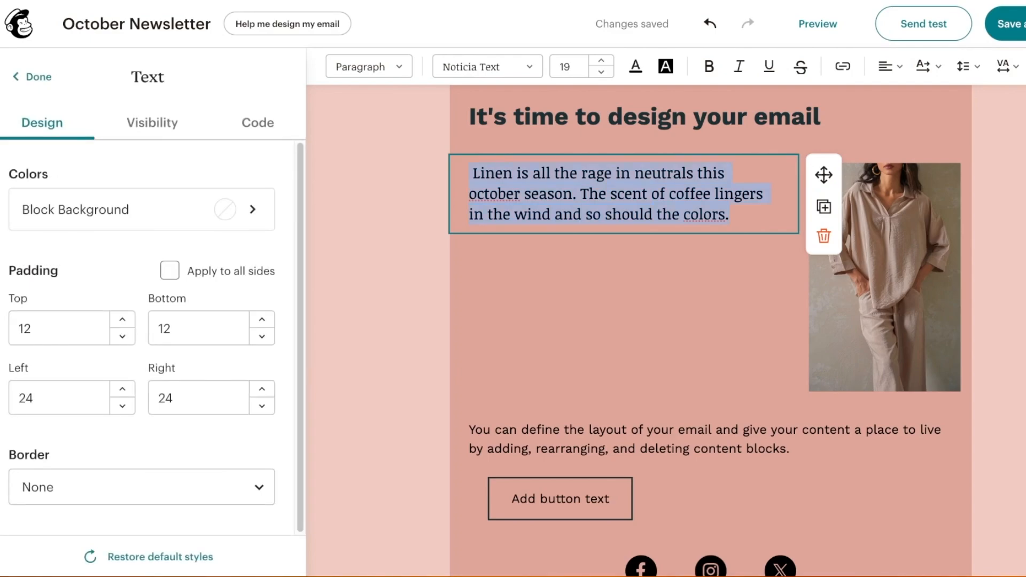
left_click(123, 389)
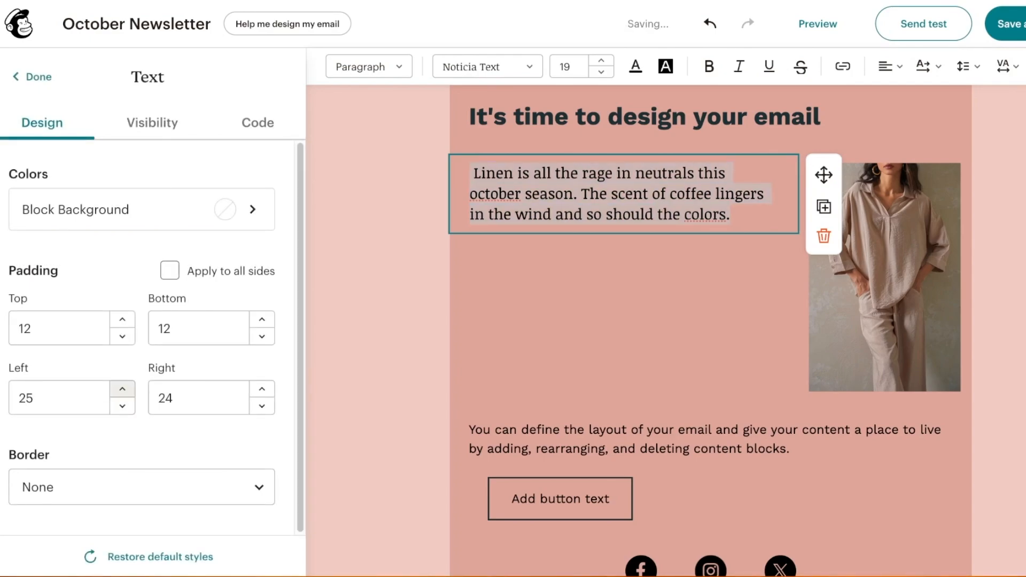
triple_click(122, 389)
double_click(123, 389)
double_click(122, 389)
double_click(123, 389)
left_click(122, 388)
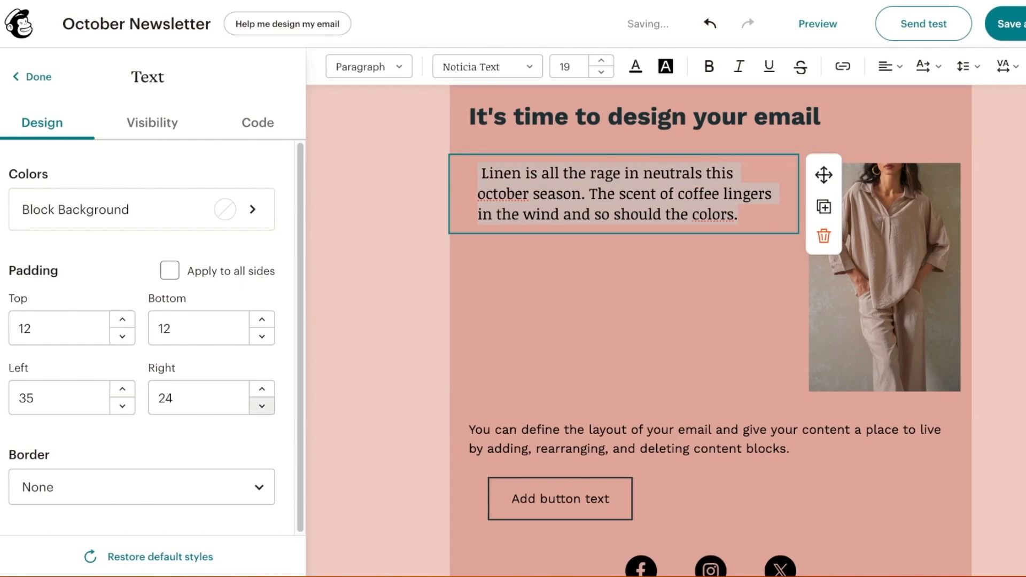
double_click(122, 389)
triple_click(122, 389)
double_click(123, 389)
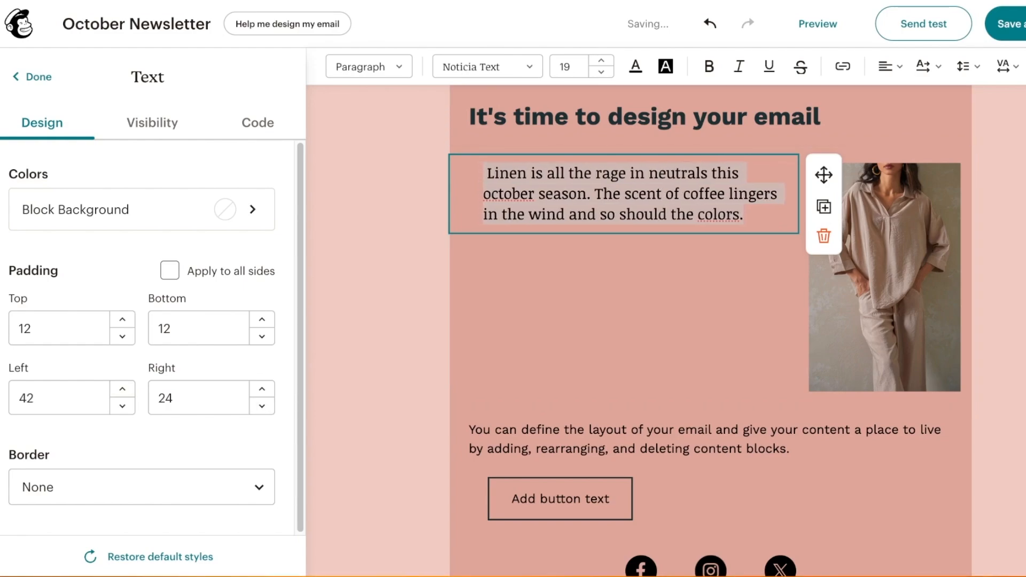
left_click(142, 487)
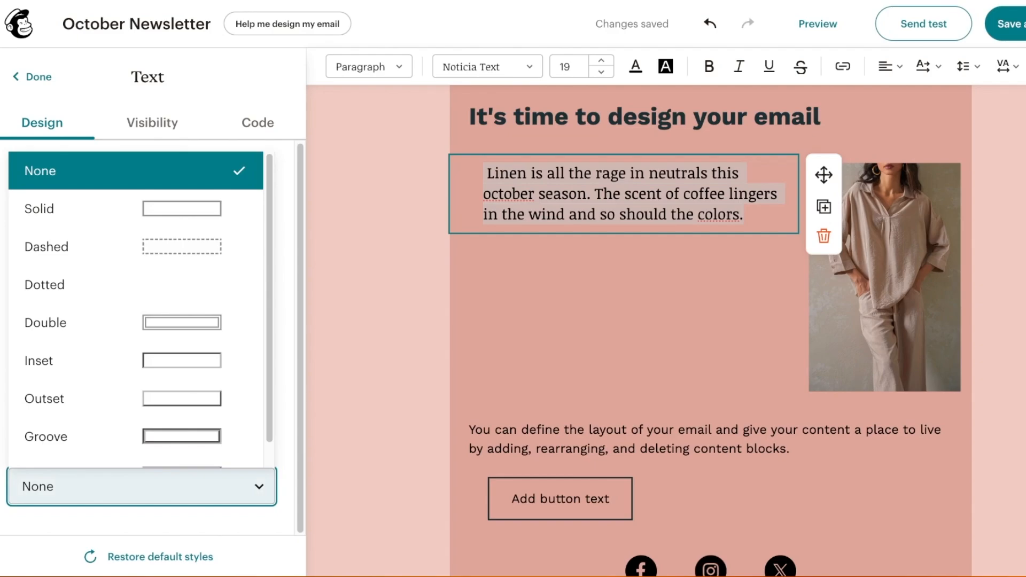
Remove the hexagon logo block from the top of the email
left_click(588, 270)
scroll(588, 257, "up", 3)
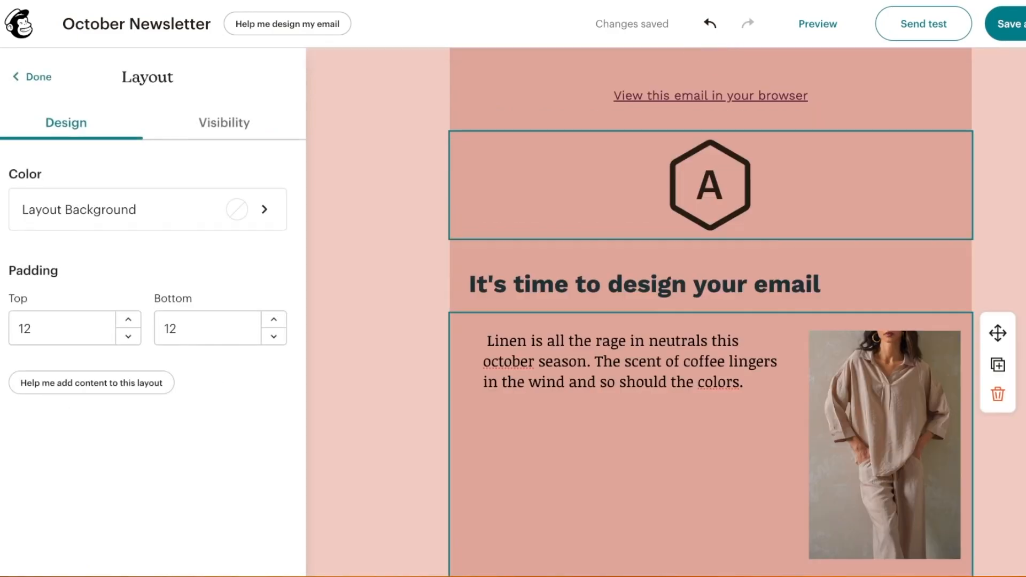
left_click(710, 185)
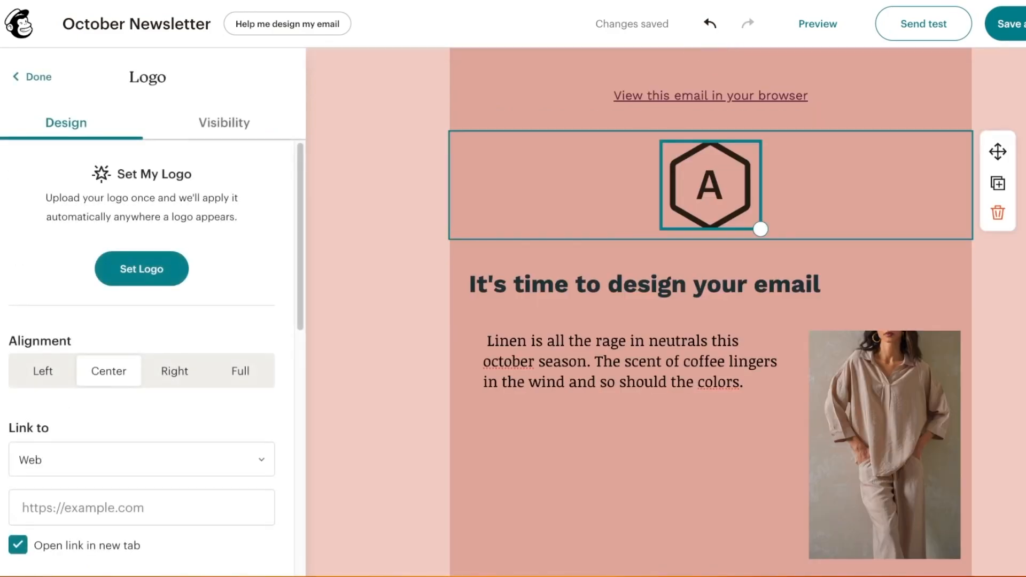
left_click(142, 269)
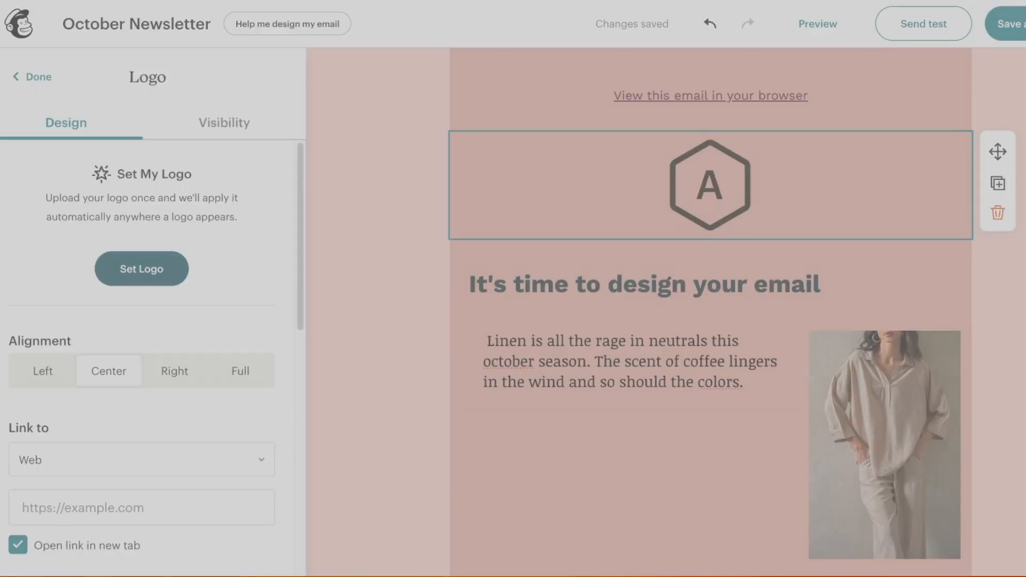
scroll(141, 358, "down", 8)
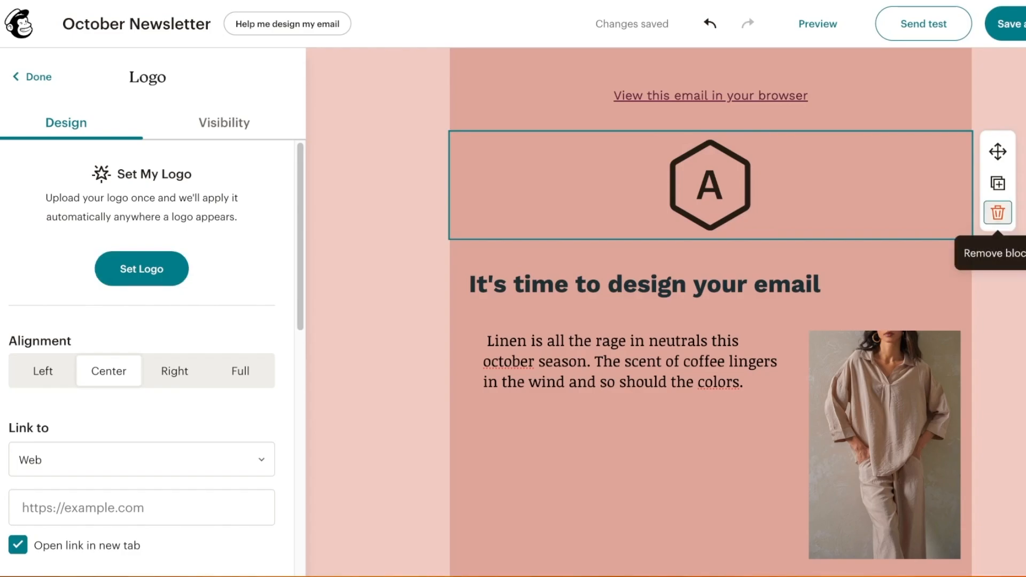
left_click(997, 213)
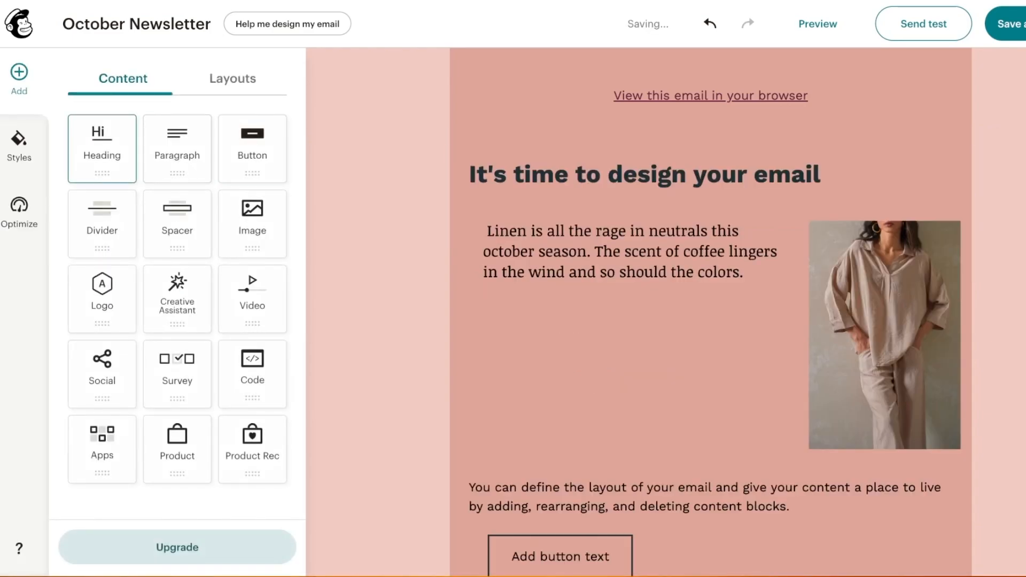
Add a Heading block reading RUFFLED above the title and center-align it
left_click_drag(102, 150, 535, 153)
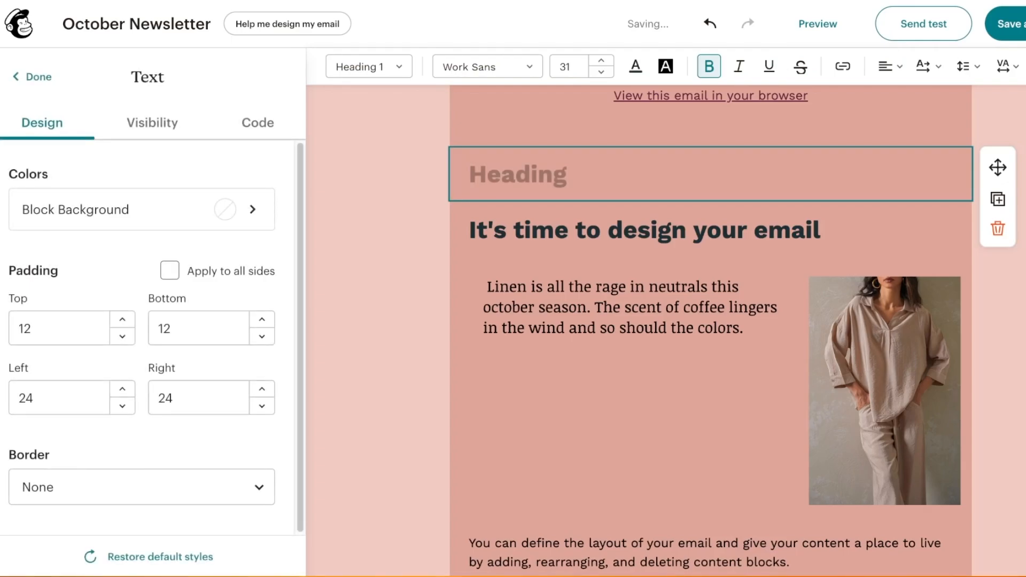
type("RUFFLED")
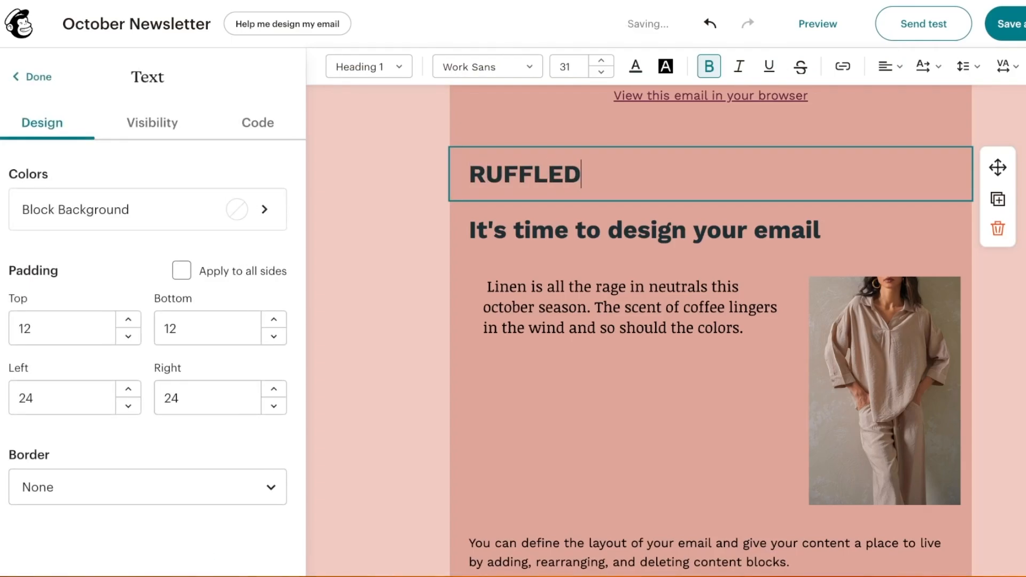
left_click(548, 174)
left_click(548, 174)
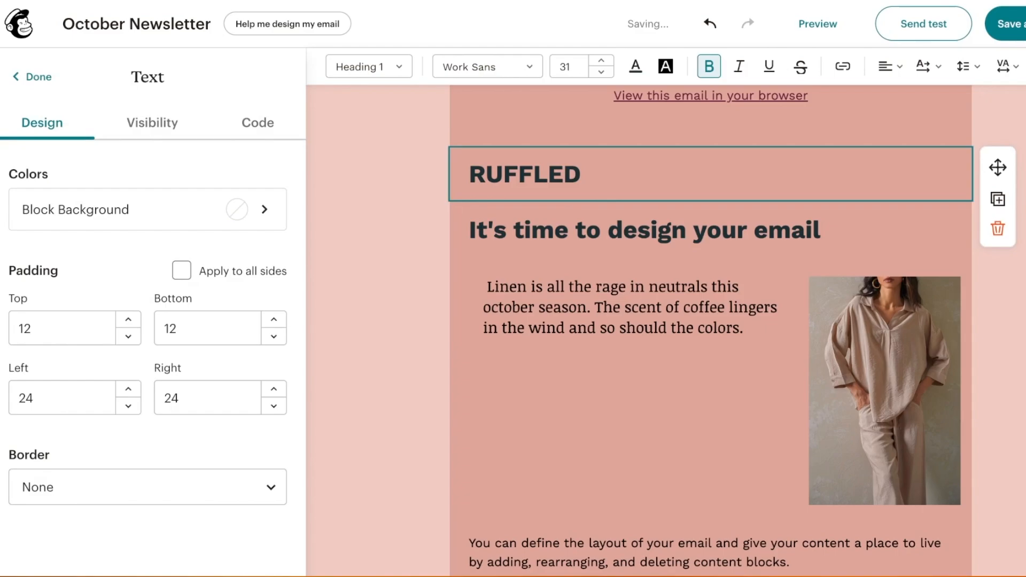
double_click(547, 175)
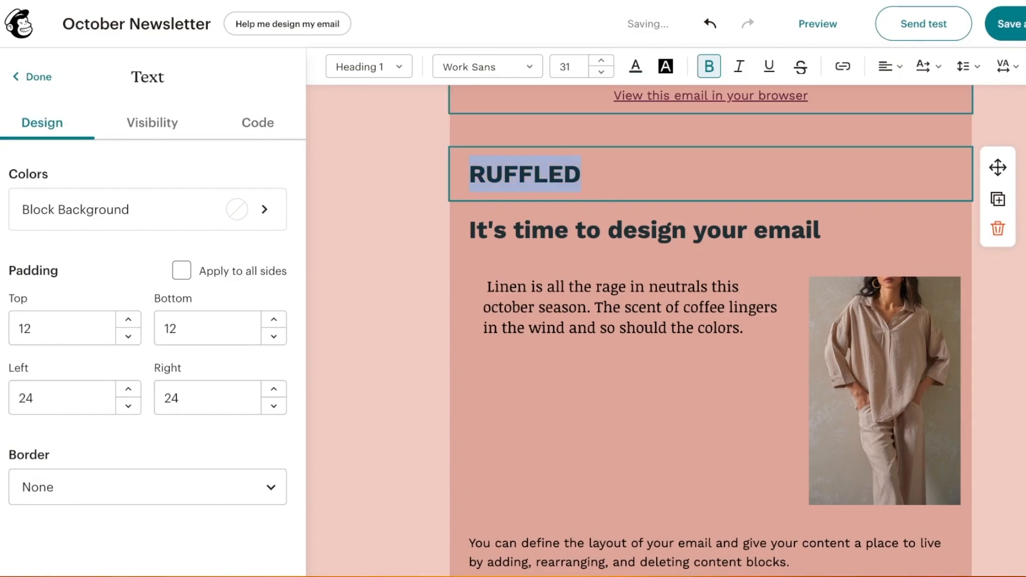
left_click(889, 66)
left_click(909, 97)
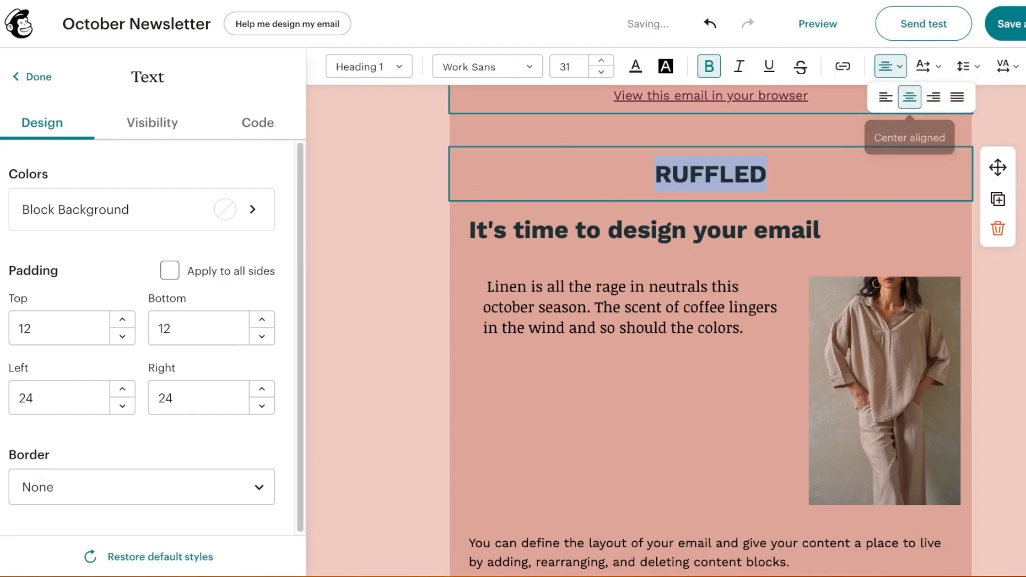
left_click(876, 130)
Inspect the top browser-link text block without changing it
left_click(834, 96)
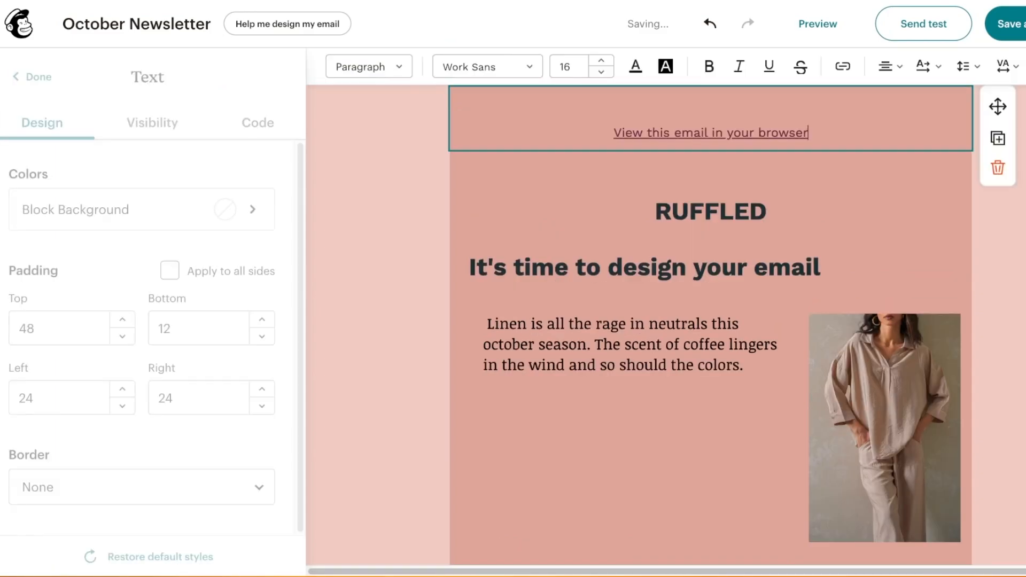
left_click(865, 131)
left_click(833, 96)
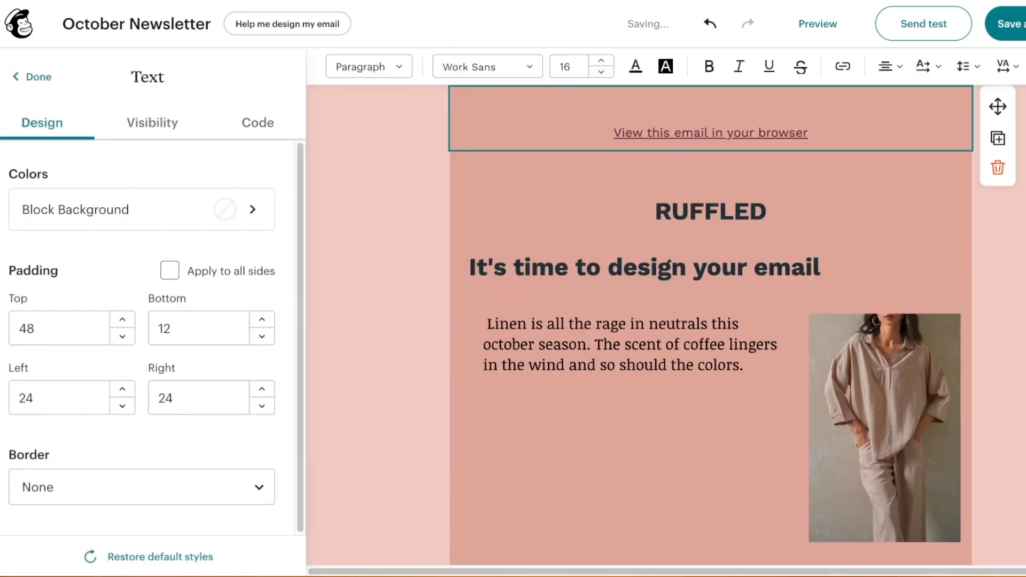
left_click(855, 246)
scroll(855, 246, "down", 6)
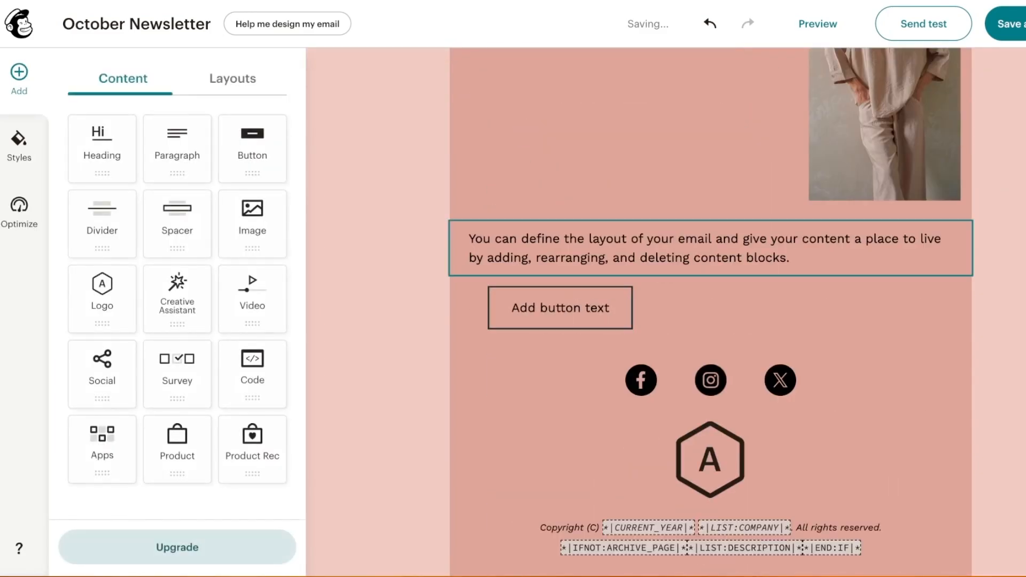
Delete the placeholder instructions paragraph and the empty button block
left_click(694, 248)
left_click(998, 300)
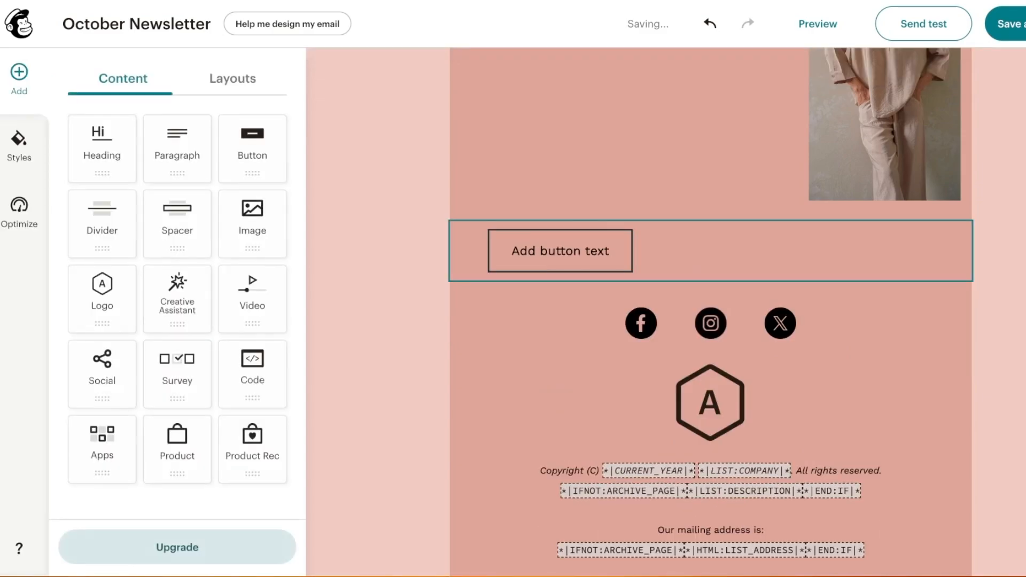
left_click(710, 251)
scroll(711, 248, "up", 4)
scroll(710, 248, "down", 3)
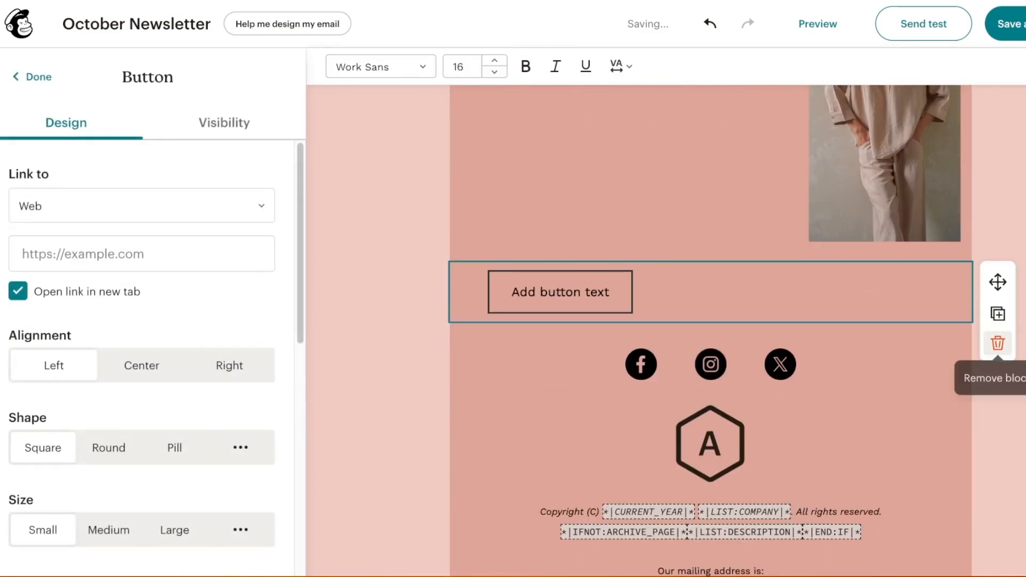
left_click(997, 343)
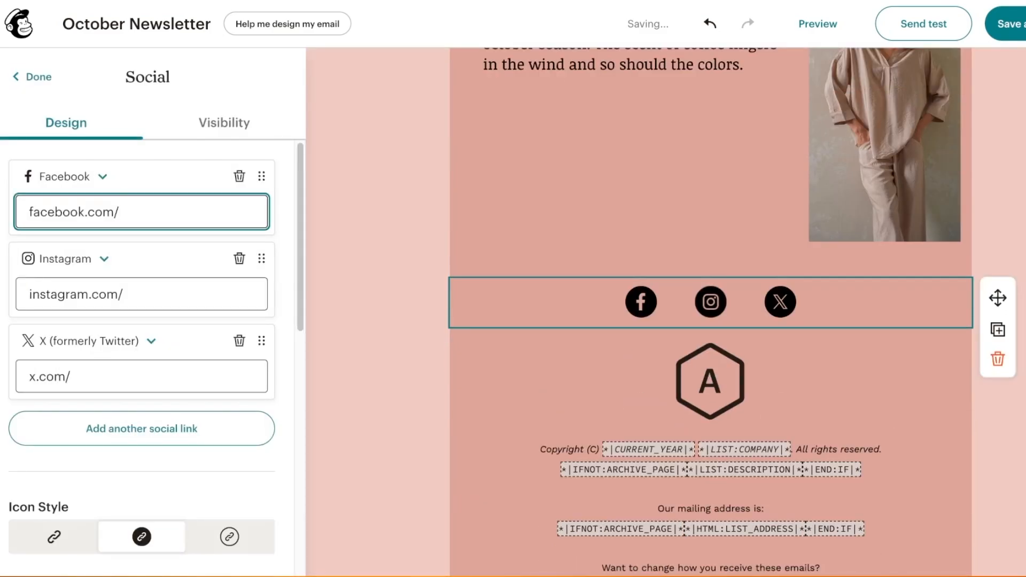
Append the brand's handle to the social profile links, including Instagram and X
type("khaadi")
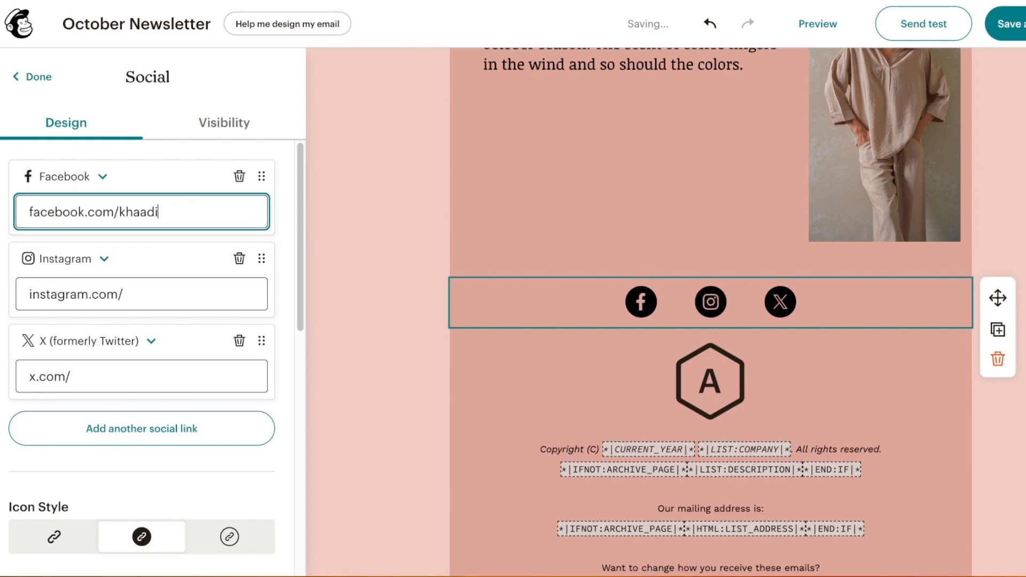
left_click(142, 294)
type("khaadi")
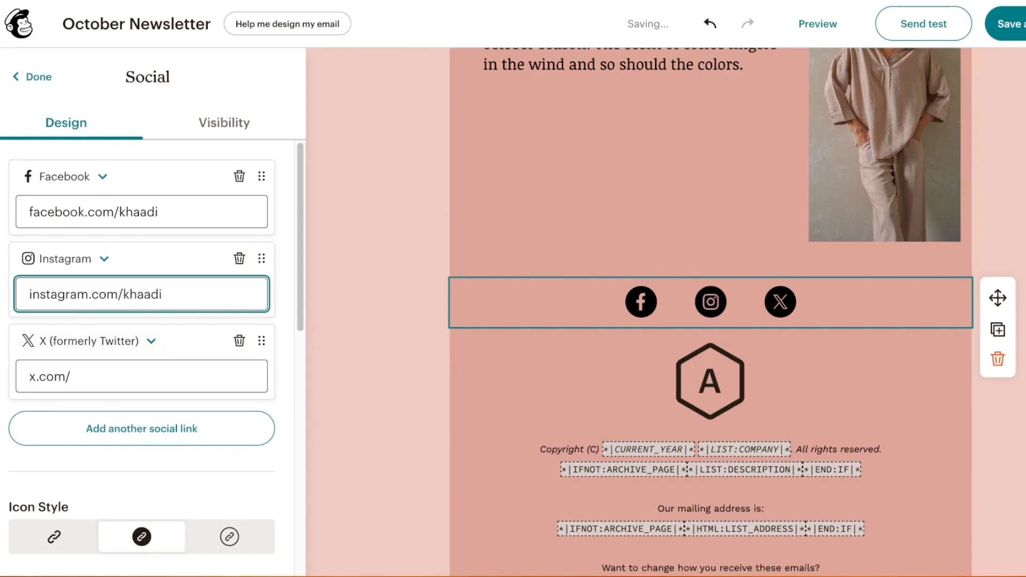
left_click(142, 376)
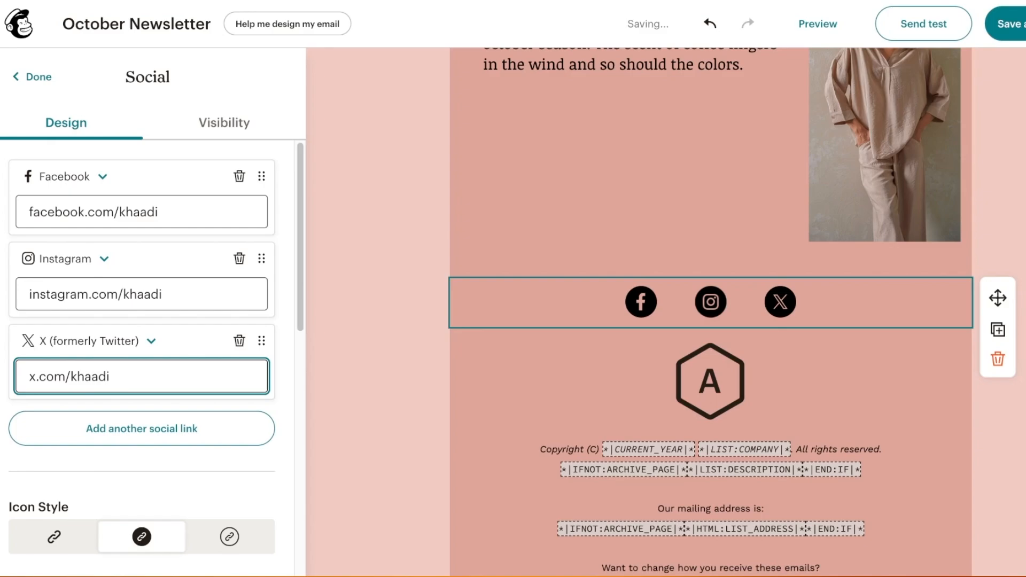
scroll(141, 374, "down", 10)
left_click(603, 369)
left_click(604, 302)
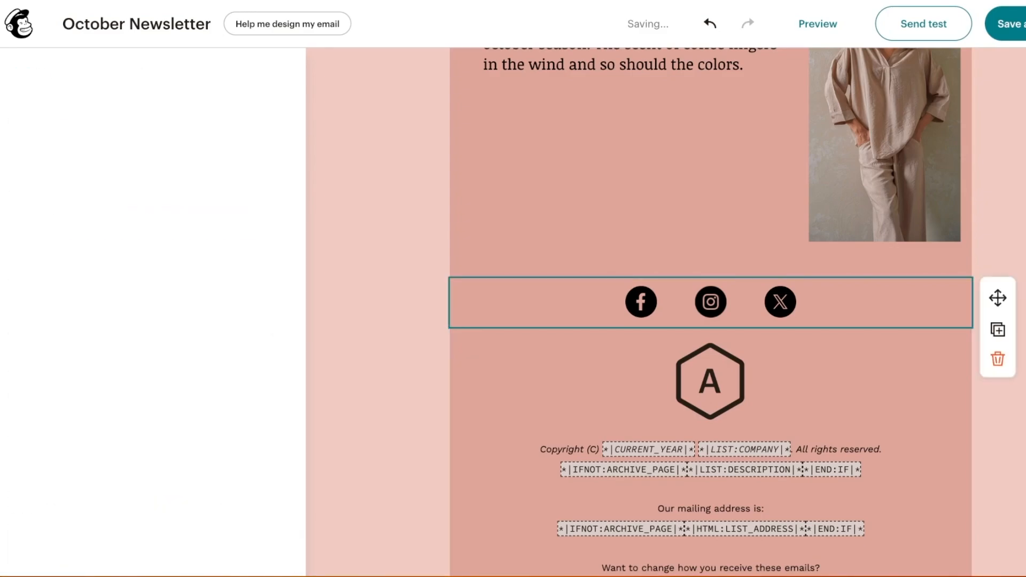
scroll(141, 374, "down", 6)
Replace the CURRENT_YEAR placeholder in the footer copyright with 2024
left_click(604, 368)
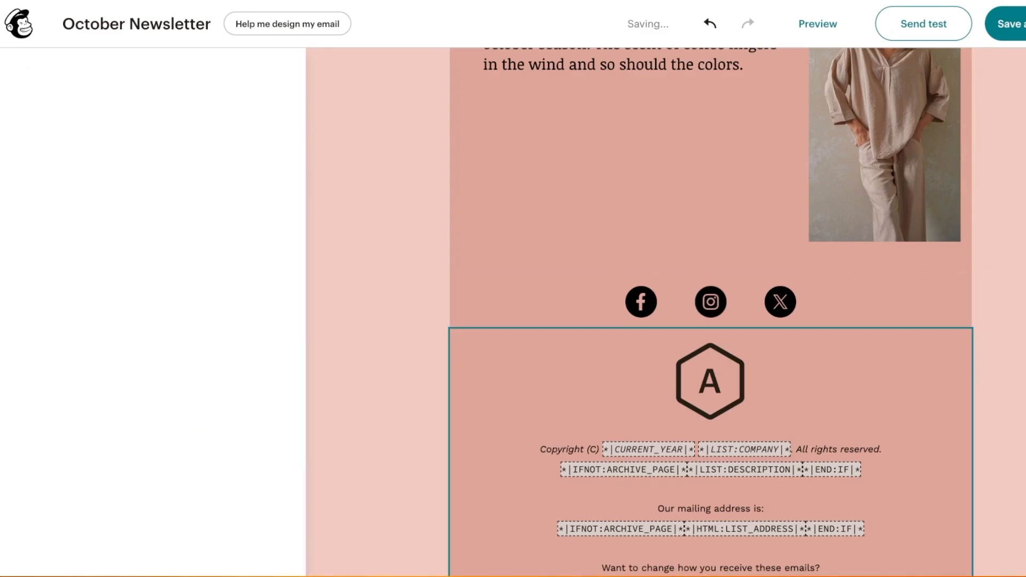
scroll(677, 368, "down", 2)
left_click(677, 364)
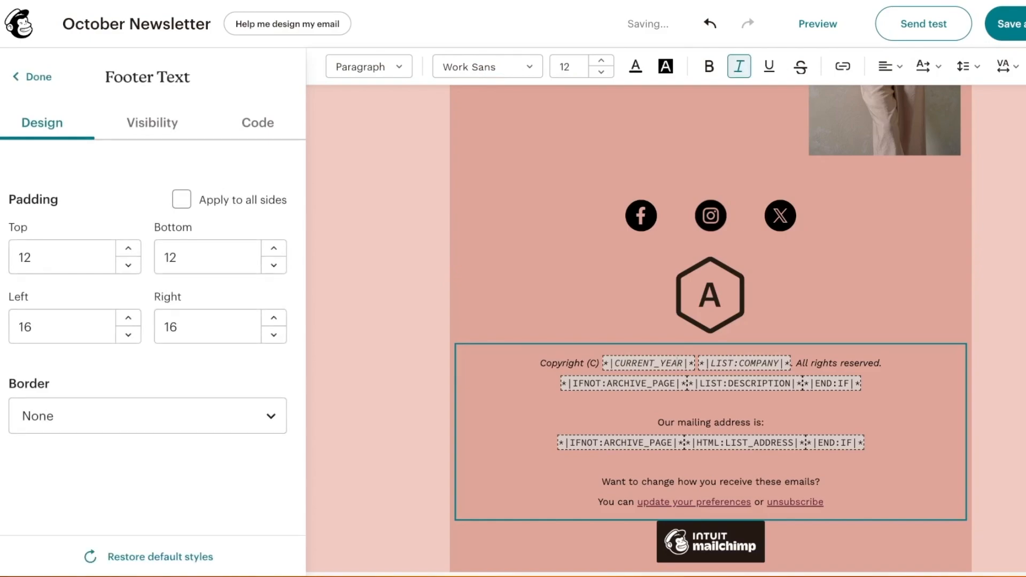
left_click(710, 541)
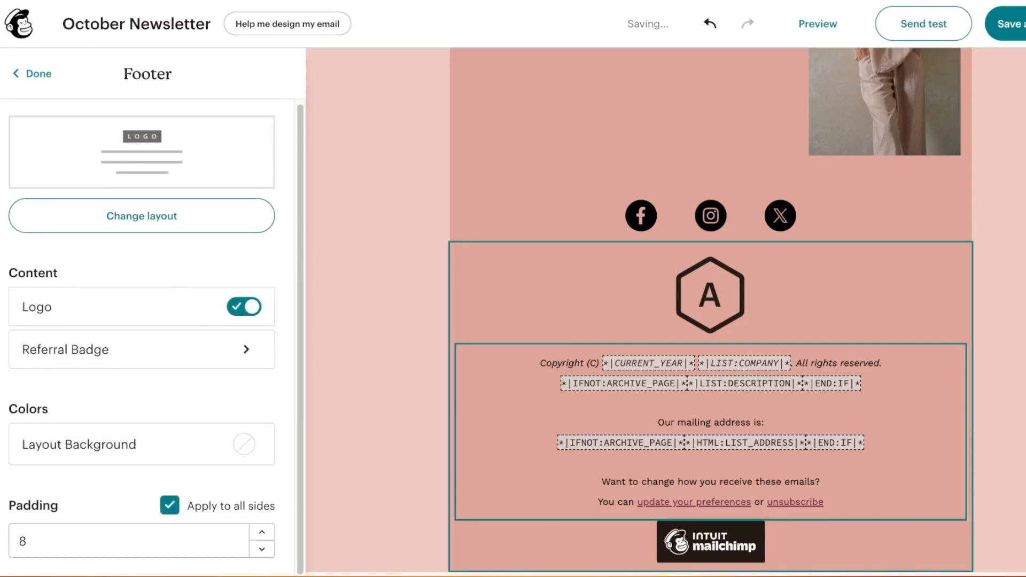
left_click(710, 461)
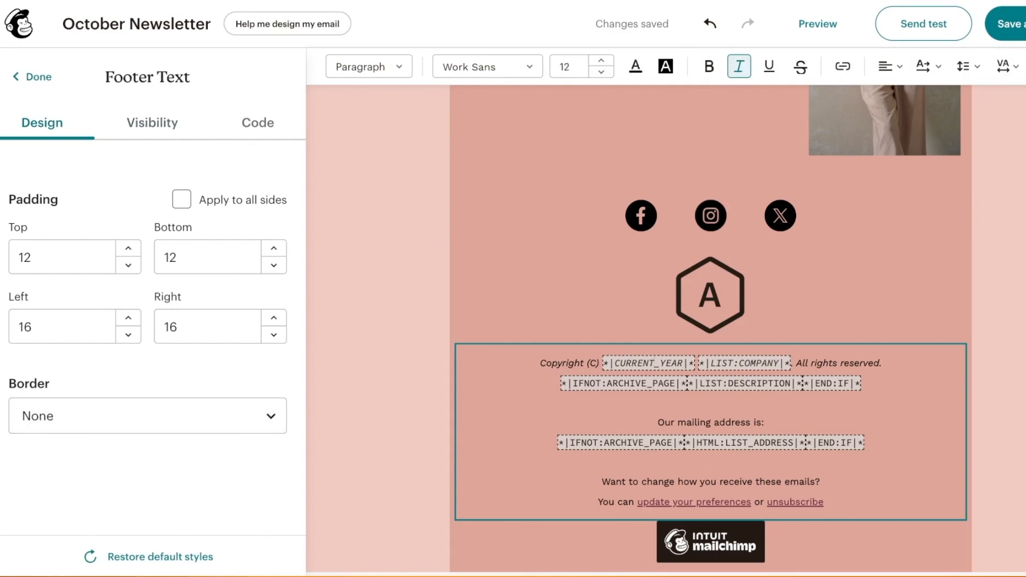
triple_click(654, 364)
double_click(654, 363)
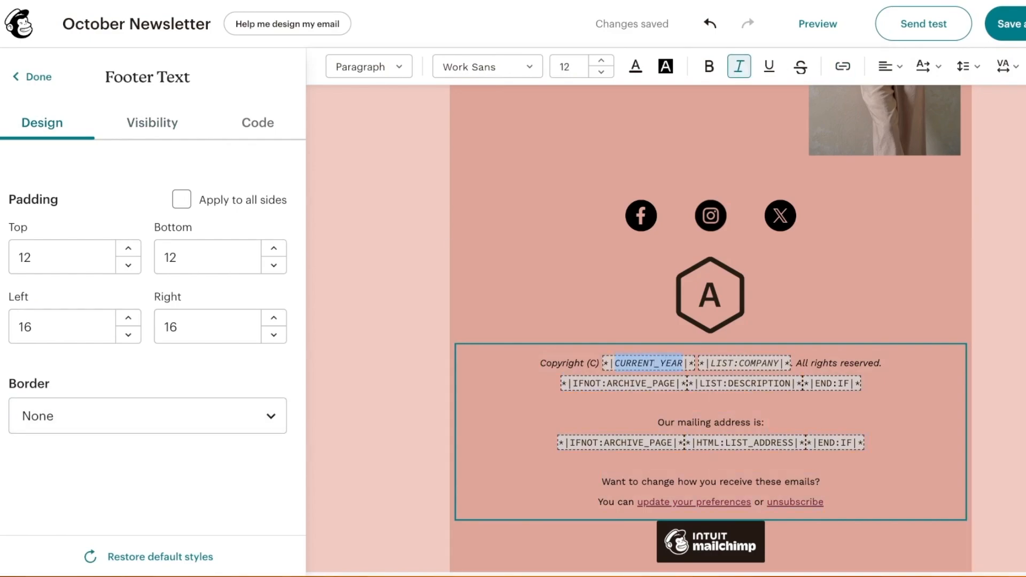
type("20")
type("24")
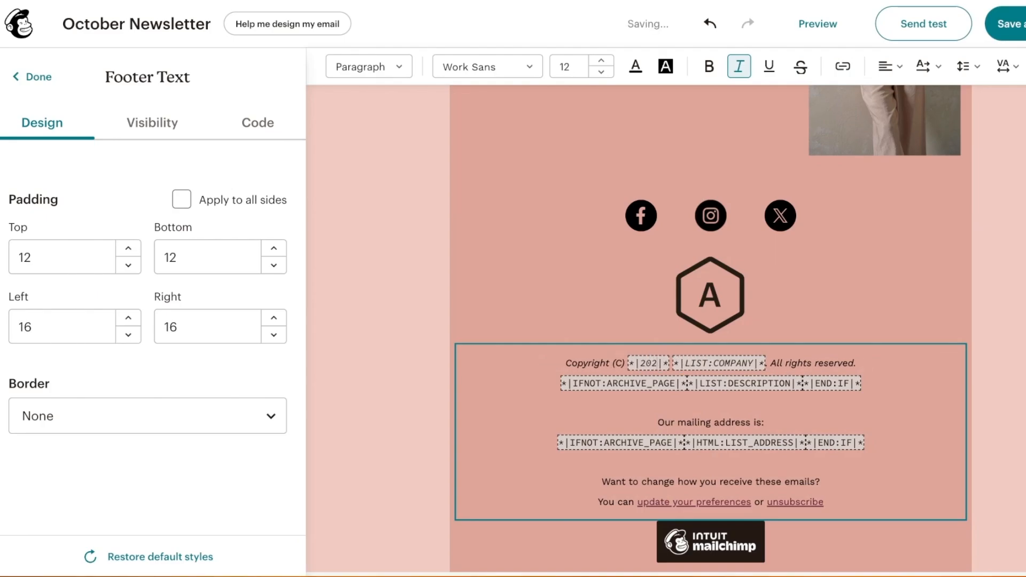
Replace the LIST:COMPANY merge tag in the copyright line with Ruffled
double_click(736, 363)
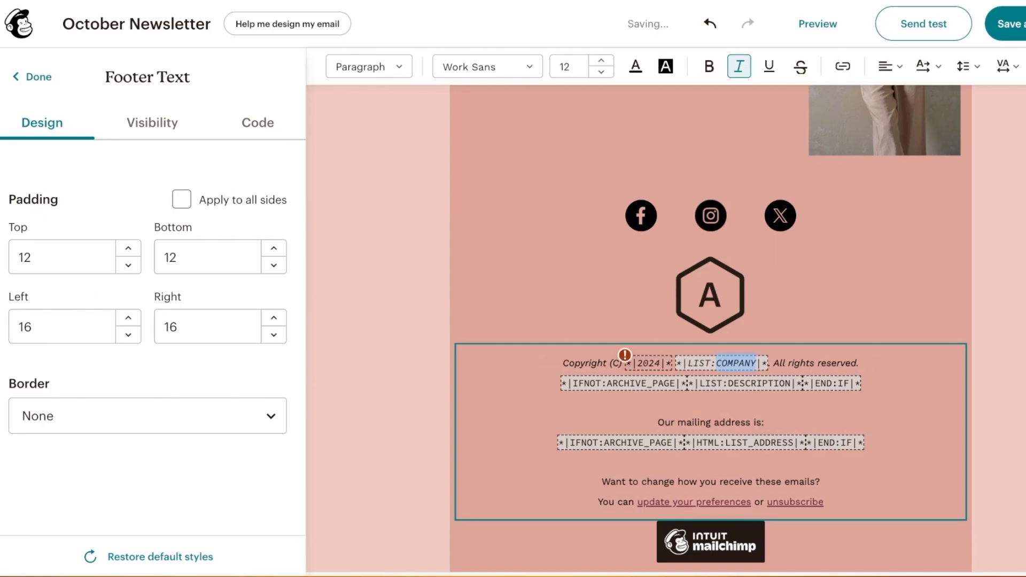
left_click(625, 355)
left_click(666, 459)
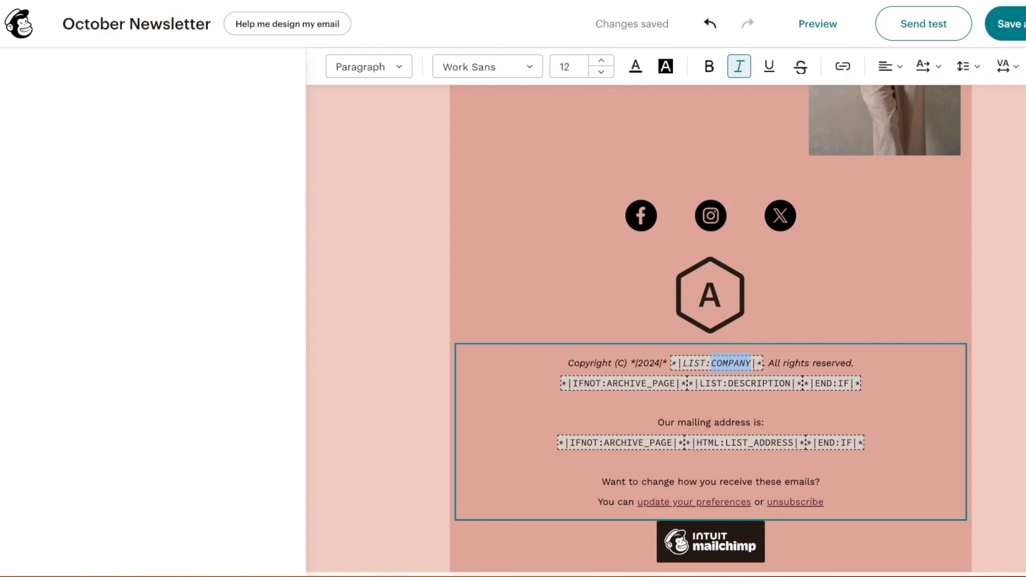
key("super+a")
left_click(740, 363)
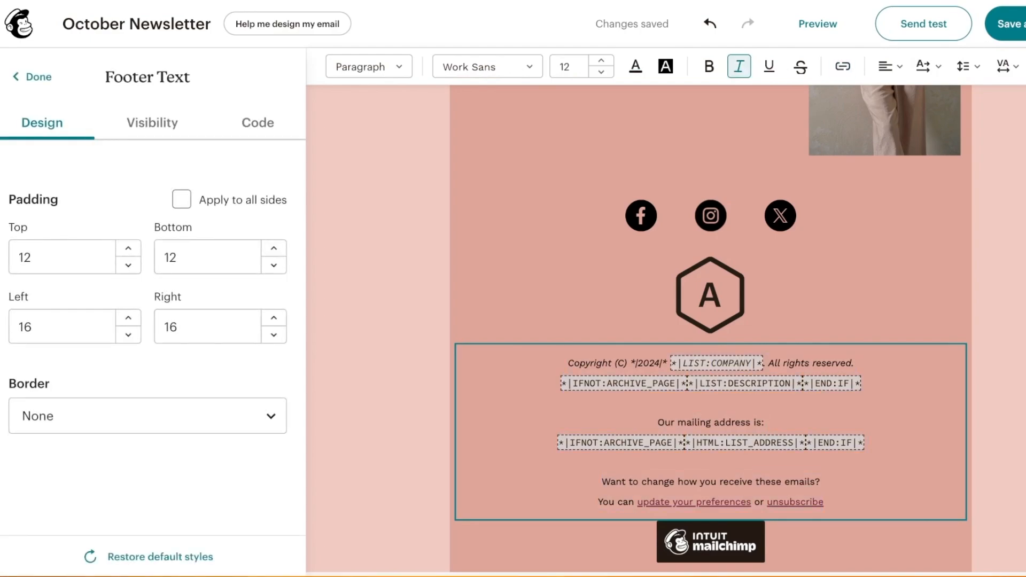
left_click(716, 363)
type("Ruffled")
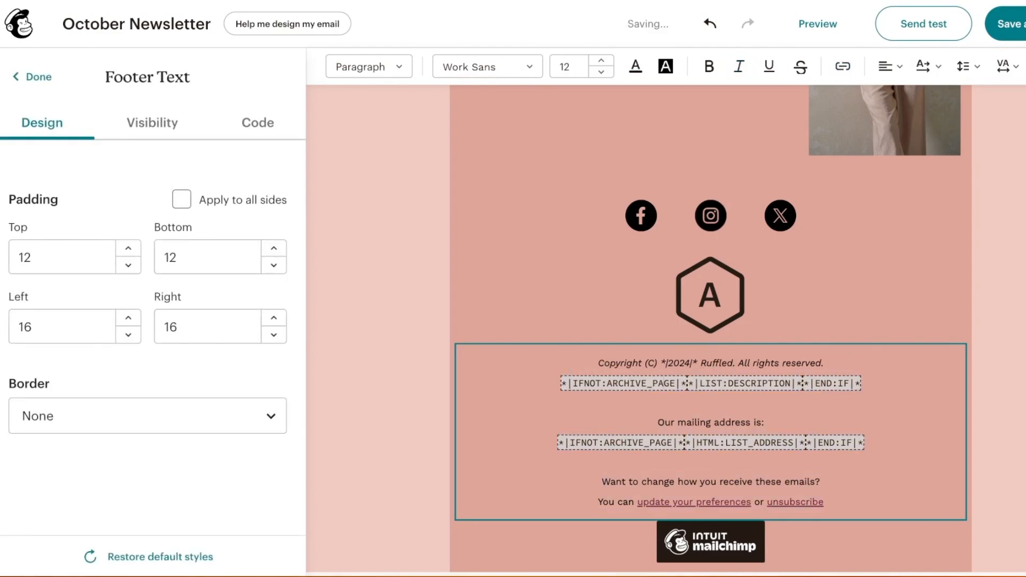
Replace the mailing address merge tag with a contact e-mail address
triple_click(745, 383)
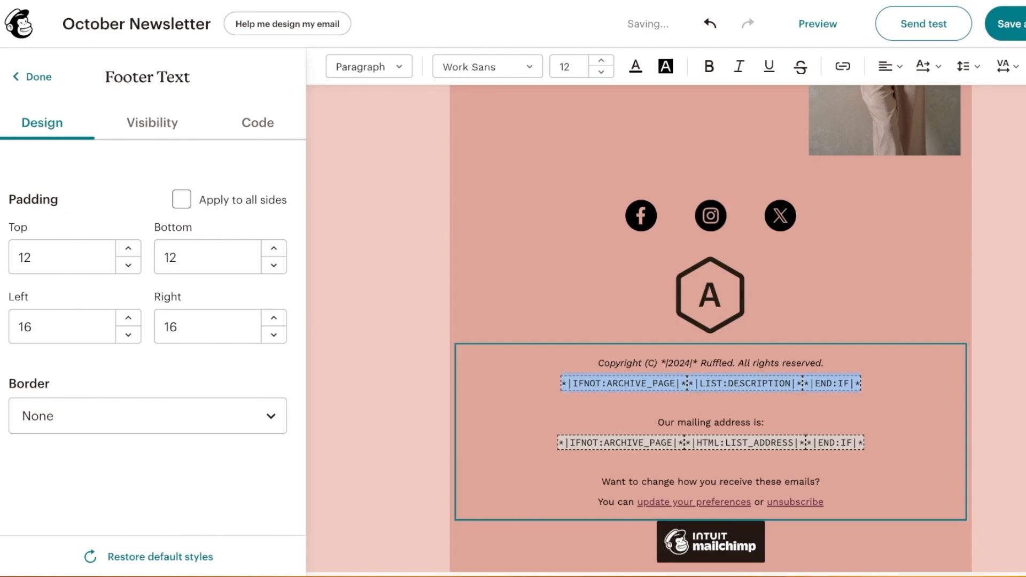
left_click(658, 422)
triple_click(744, 442)
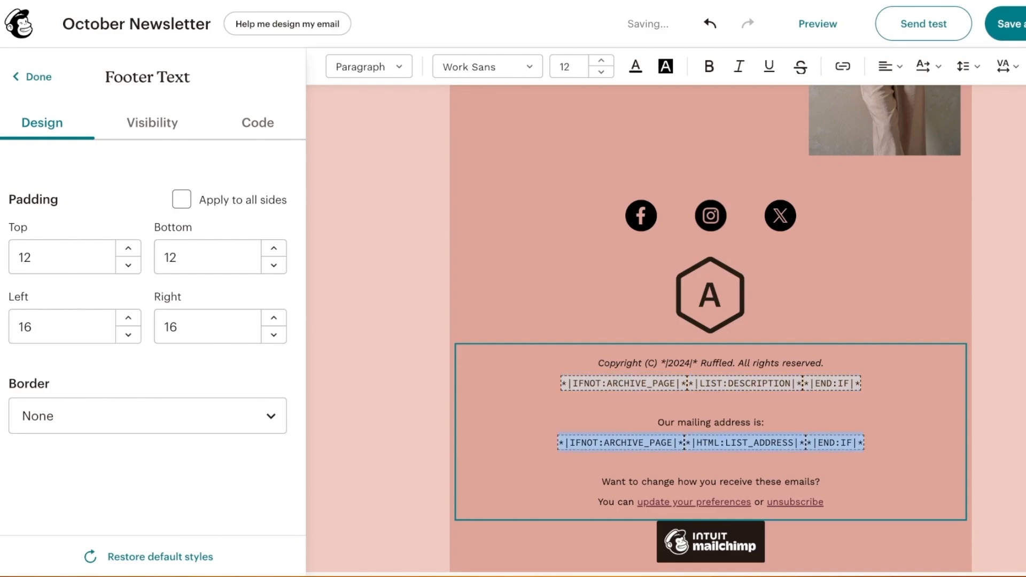
type("the")
key("BackSpace")
key("BackSpace")
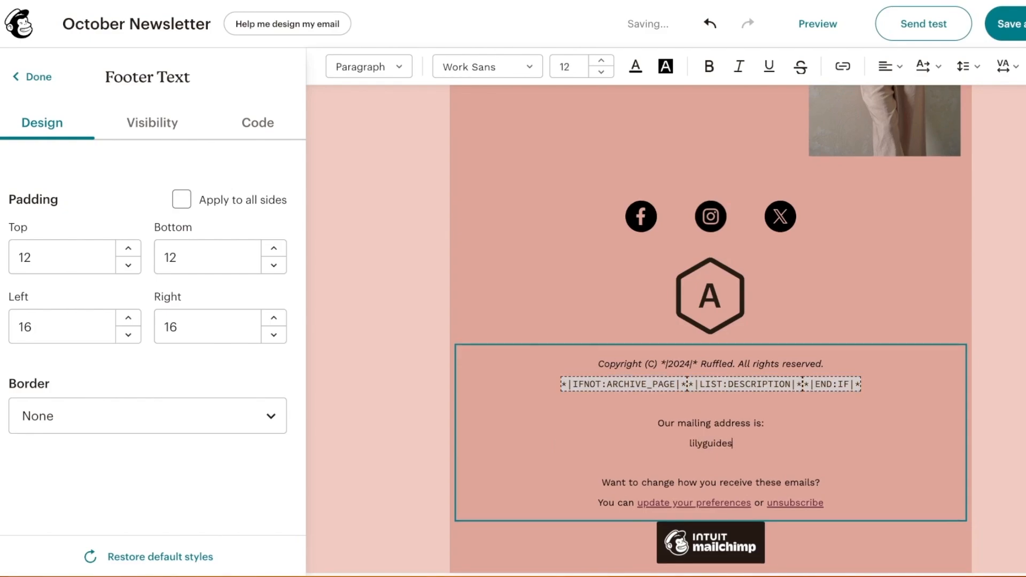
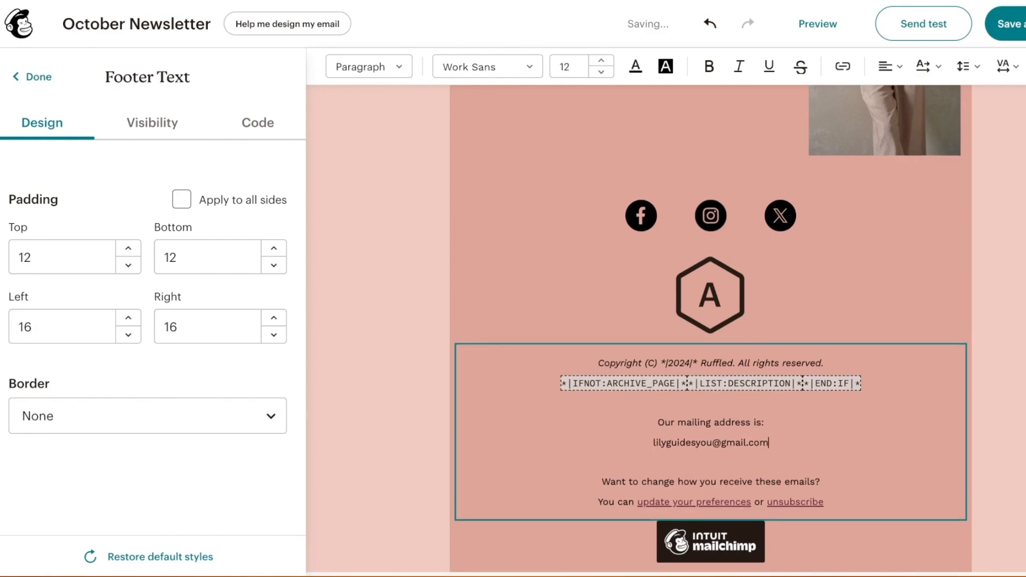
Delete the leftover list-description merge-tag line from the footer
left_click(32, 77)
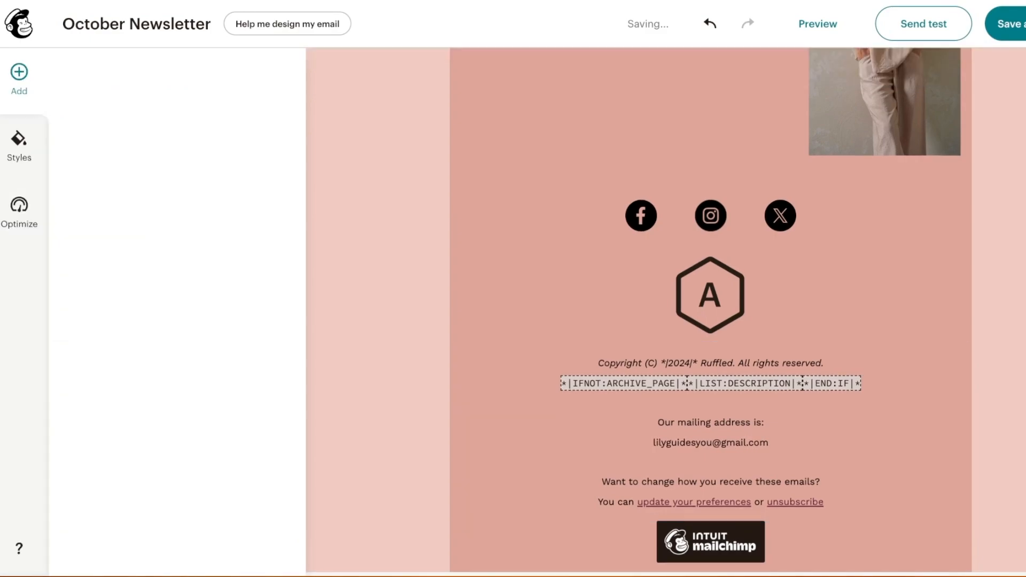
left_click(711, 432)
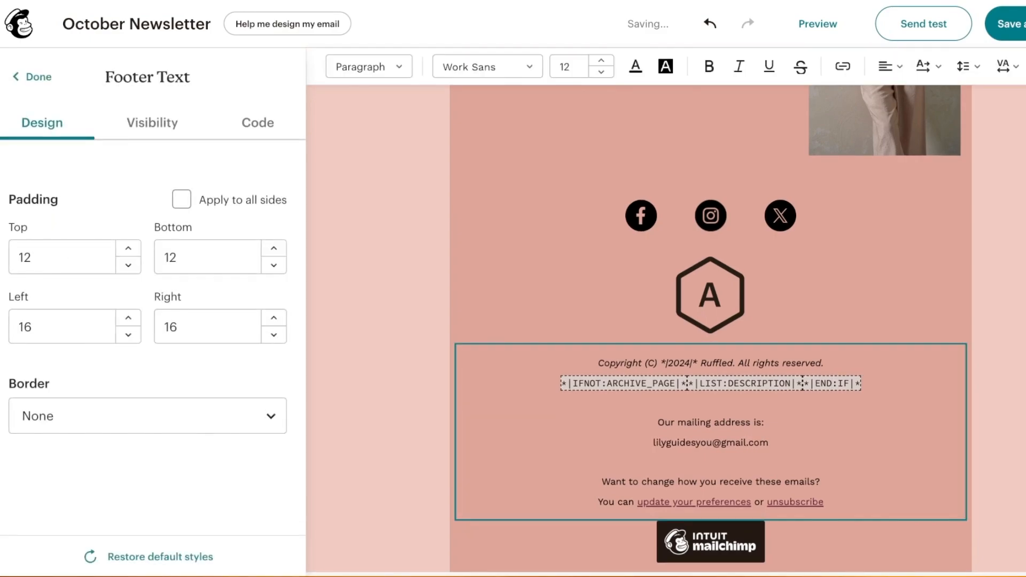
left_click_drag(821, 383, 561, 383)
key("BackSpace")
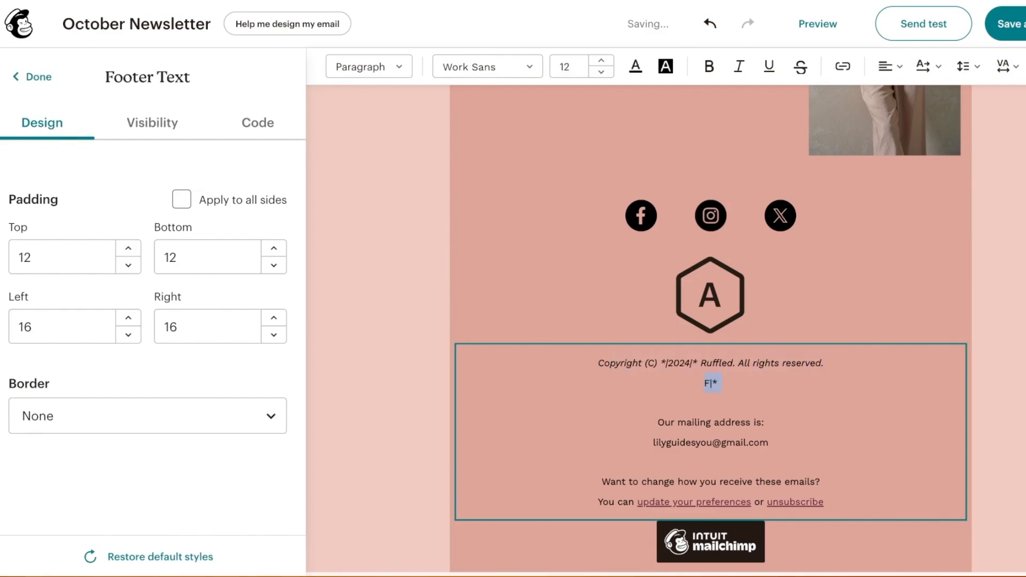
key("BackSpace")
key("BackSpace")
key("BackSpace")
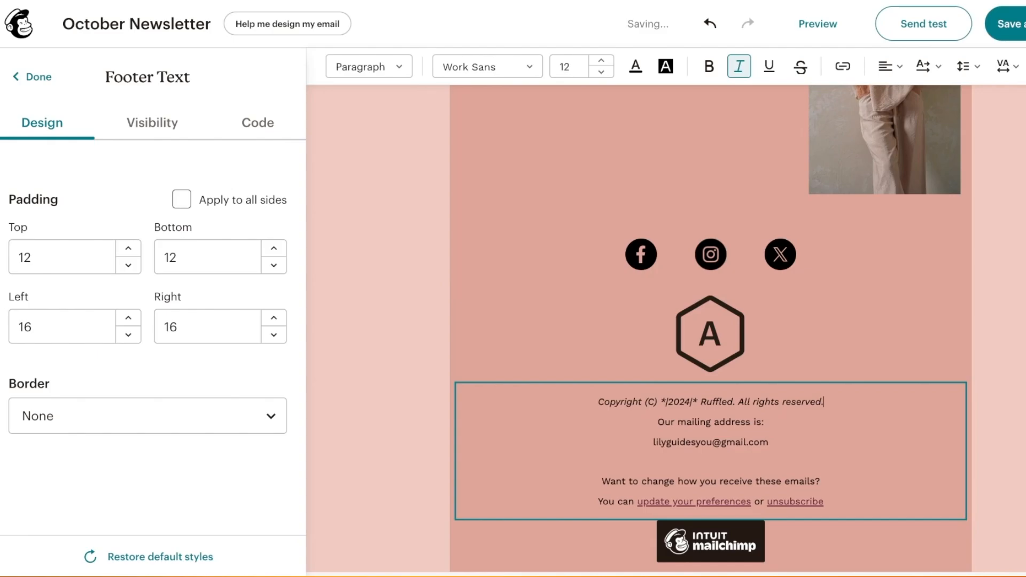
scroll(710, 406, "up", 6)
scroll(774, 177, "right", 1)
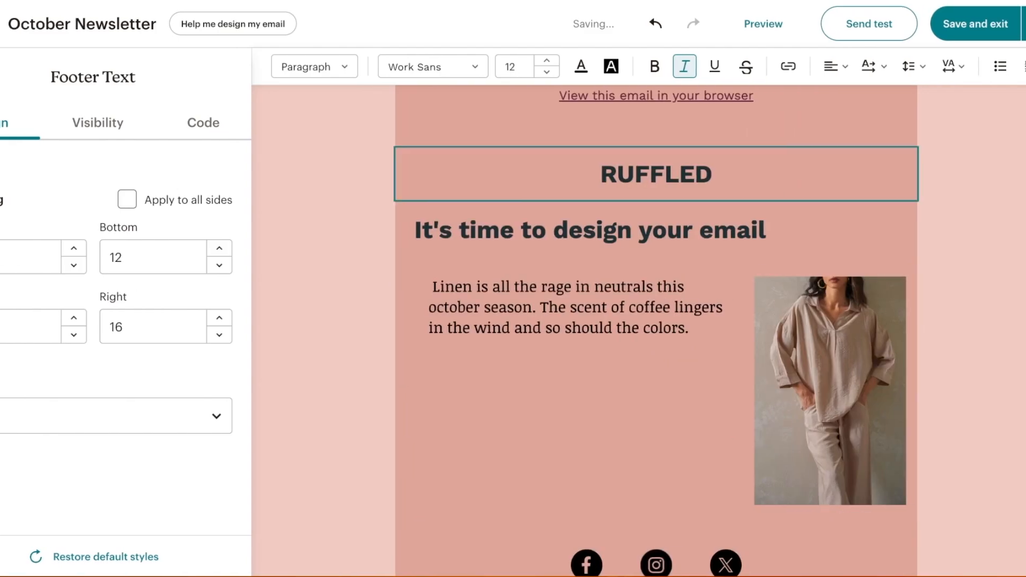
Save and exit the editor, then review the October Newsletter campaign checklist
left_click(975, 24)
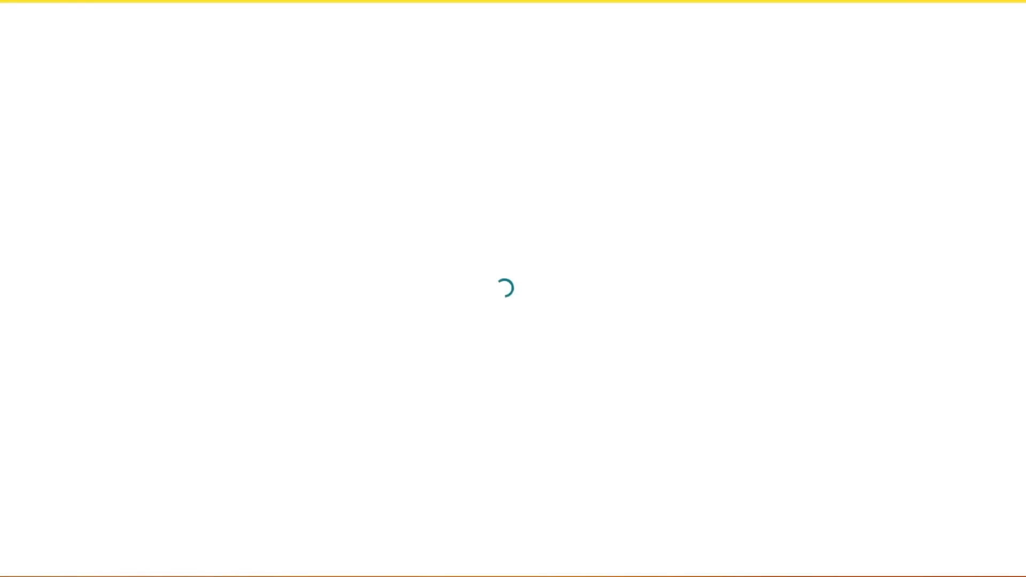
scroll(369, 320, "down", 4)
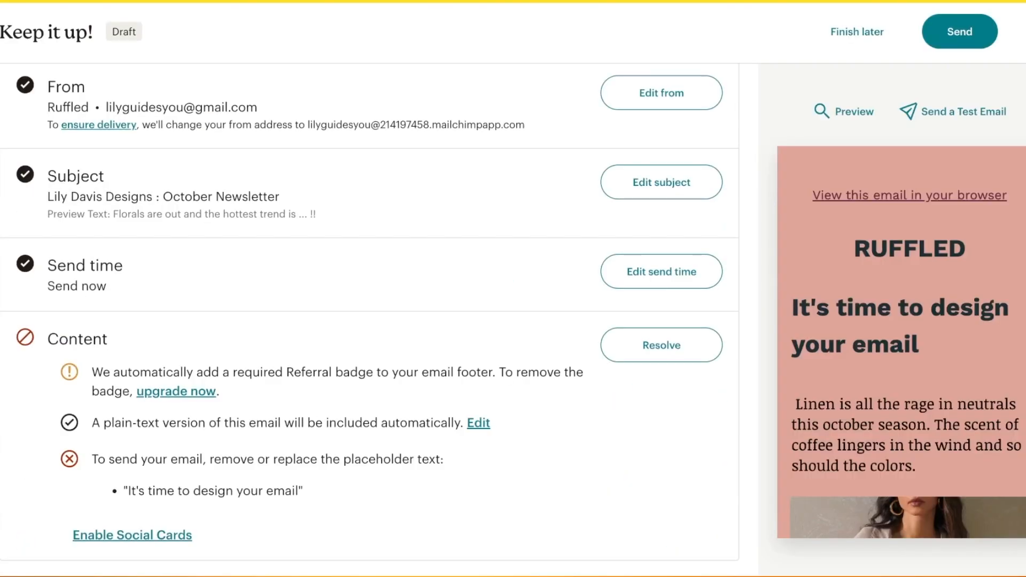
scroll(368, 321, "up", 1)
scroll(368, 320, "up", 3)
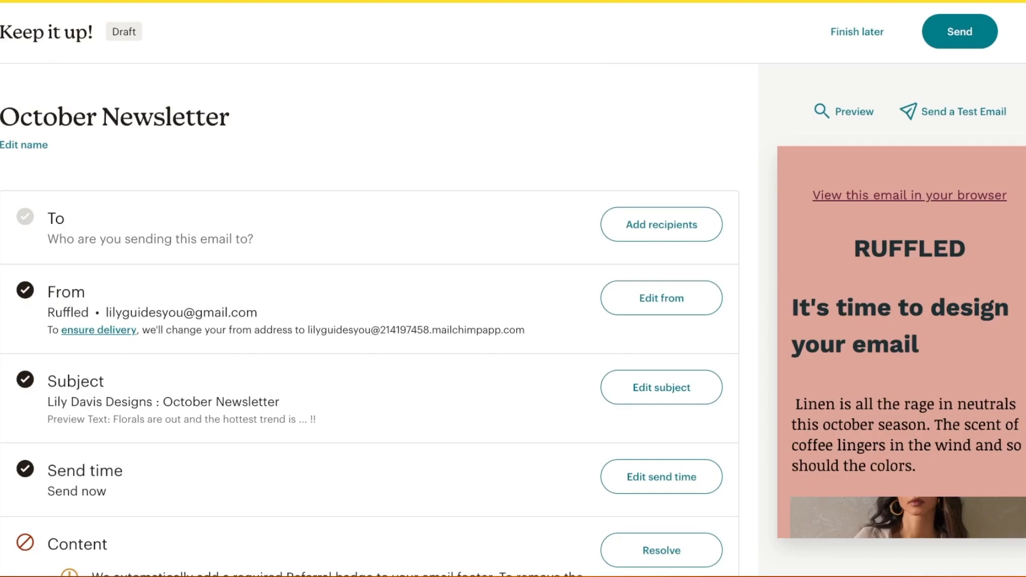